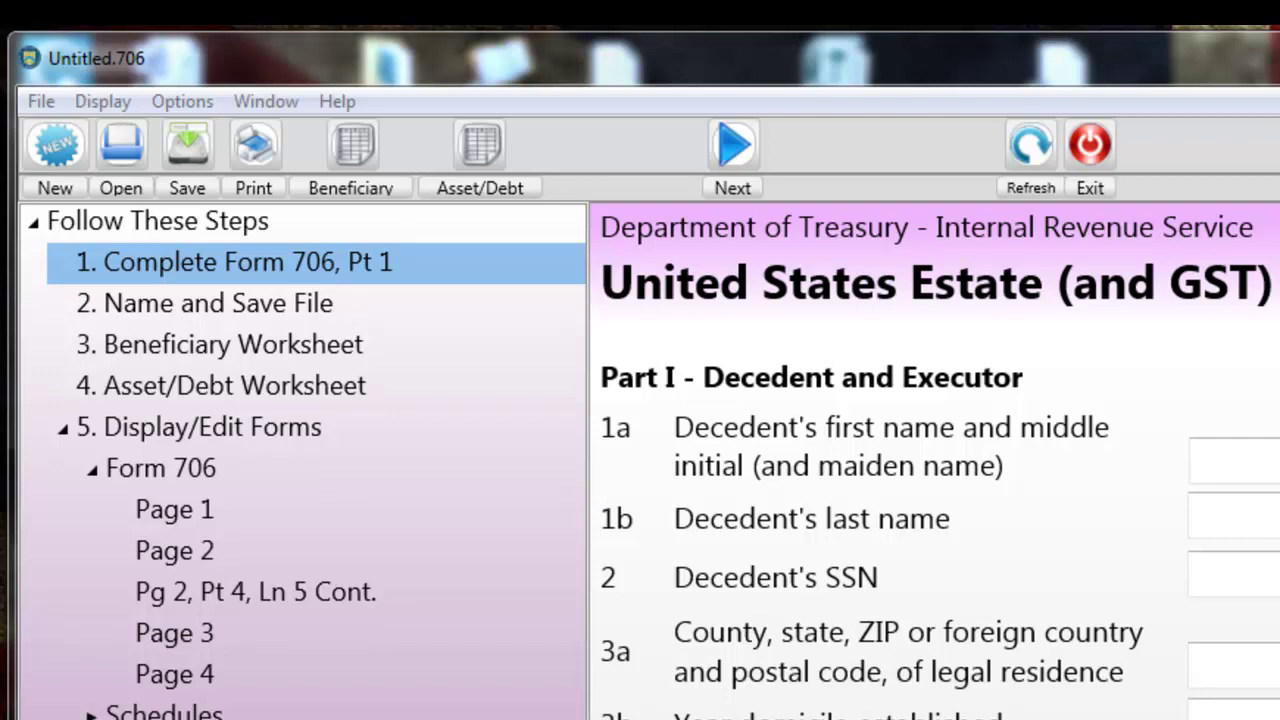
Enter the decedent's first name, last name and Social Security number in Part I of the return.
click(1240, 462)
text(James)
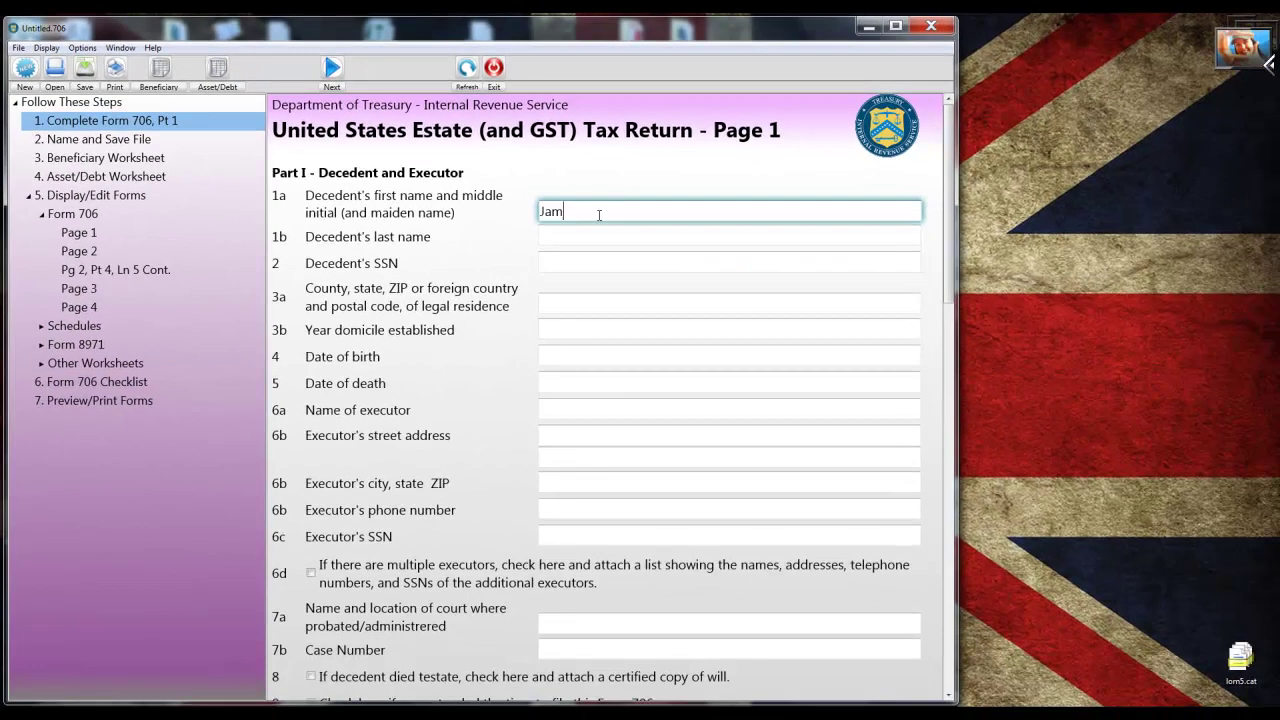
key(Tab)
text(Test)
key(Tab)
text(123-45-6789)
Enter "Cuyahoga, Ohio" as the decedent's legal residence on line 3a.
key(Tab)
text(Cua)
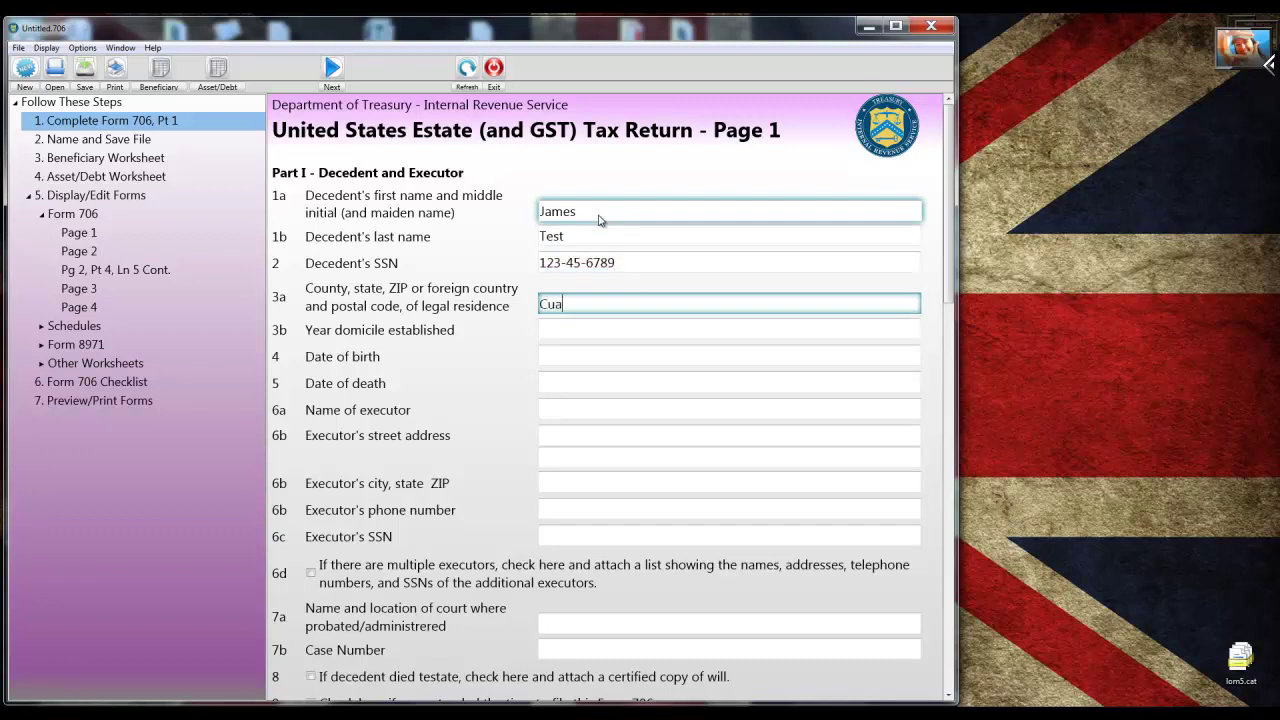
key(BackSpace)
text(yahoga, Ohio)
key(Tab)
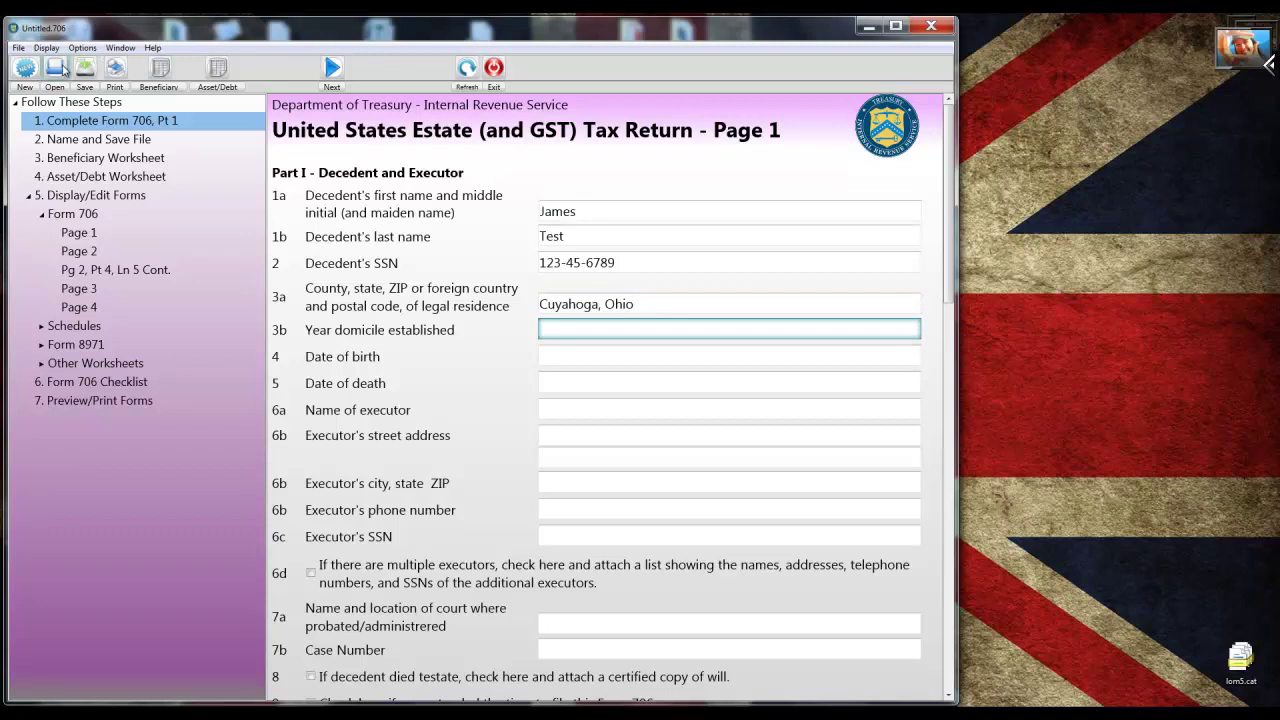
Open the recent file YouTube No Beneficiaries (1).706, discarding the changes in the untitled return.
click(18, 48)
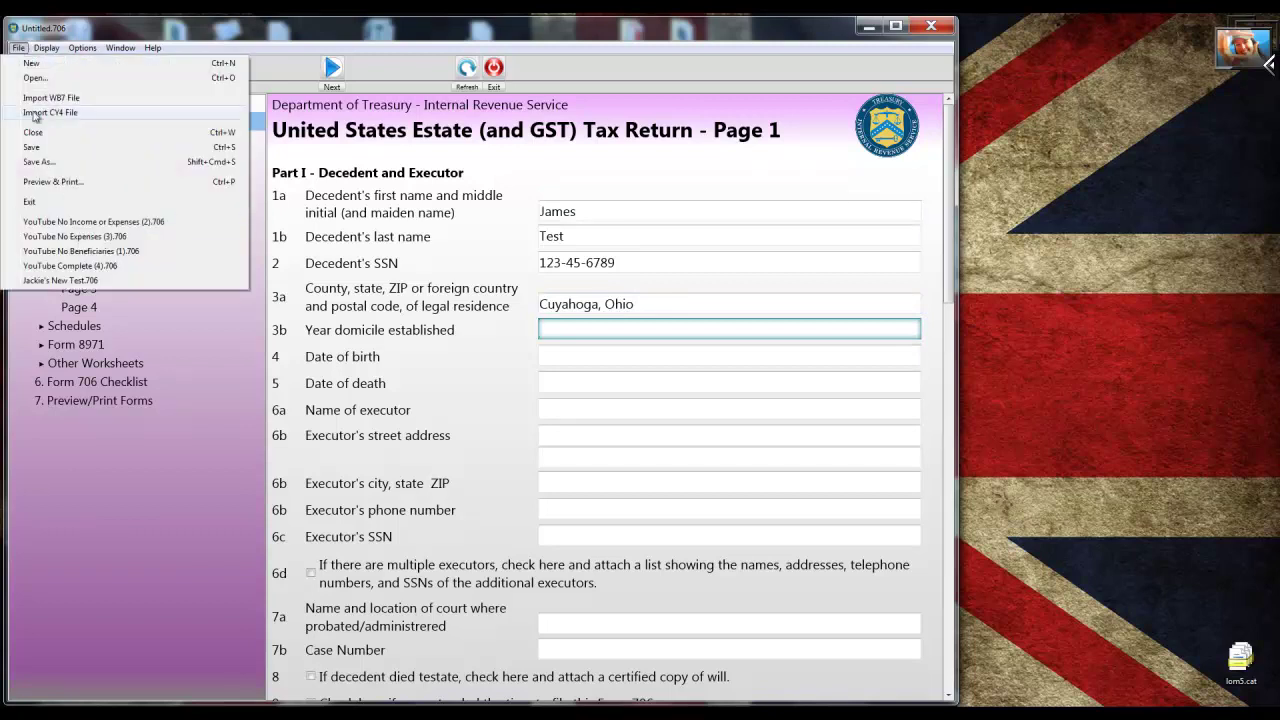
click(68, 251)
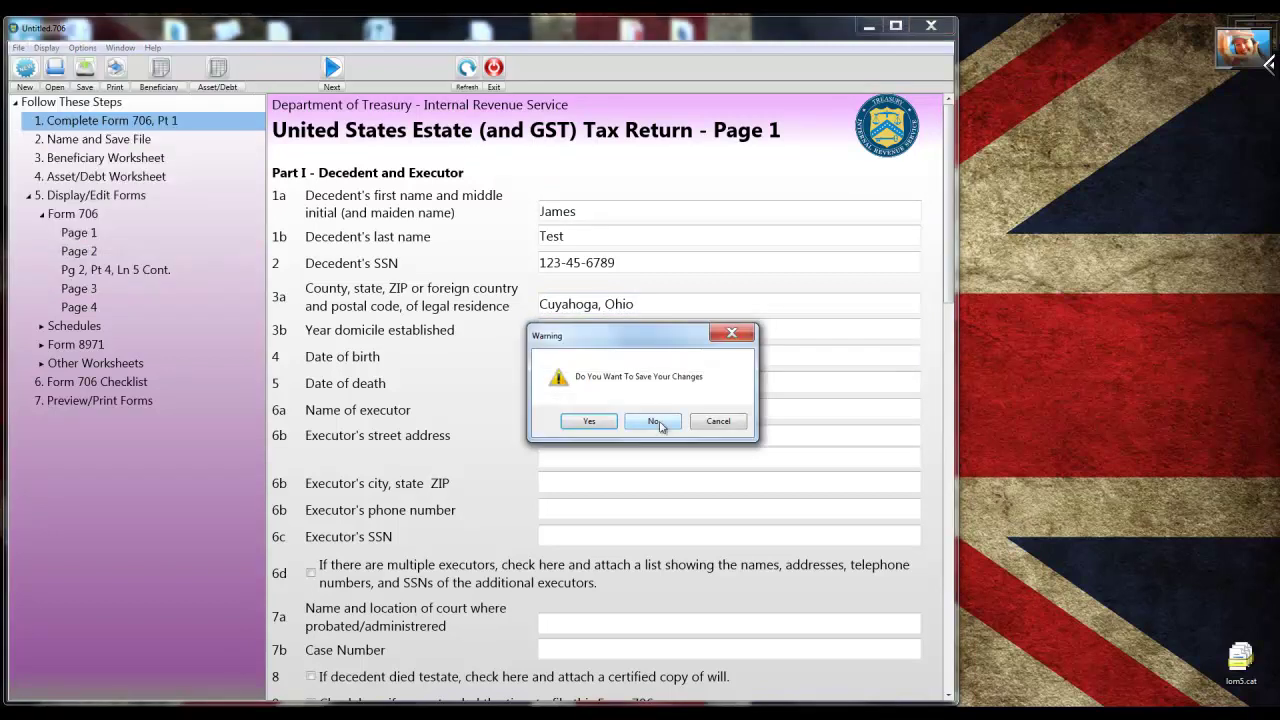
click(655, 421)
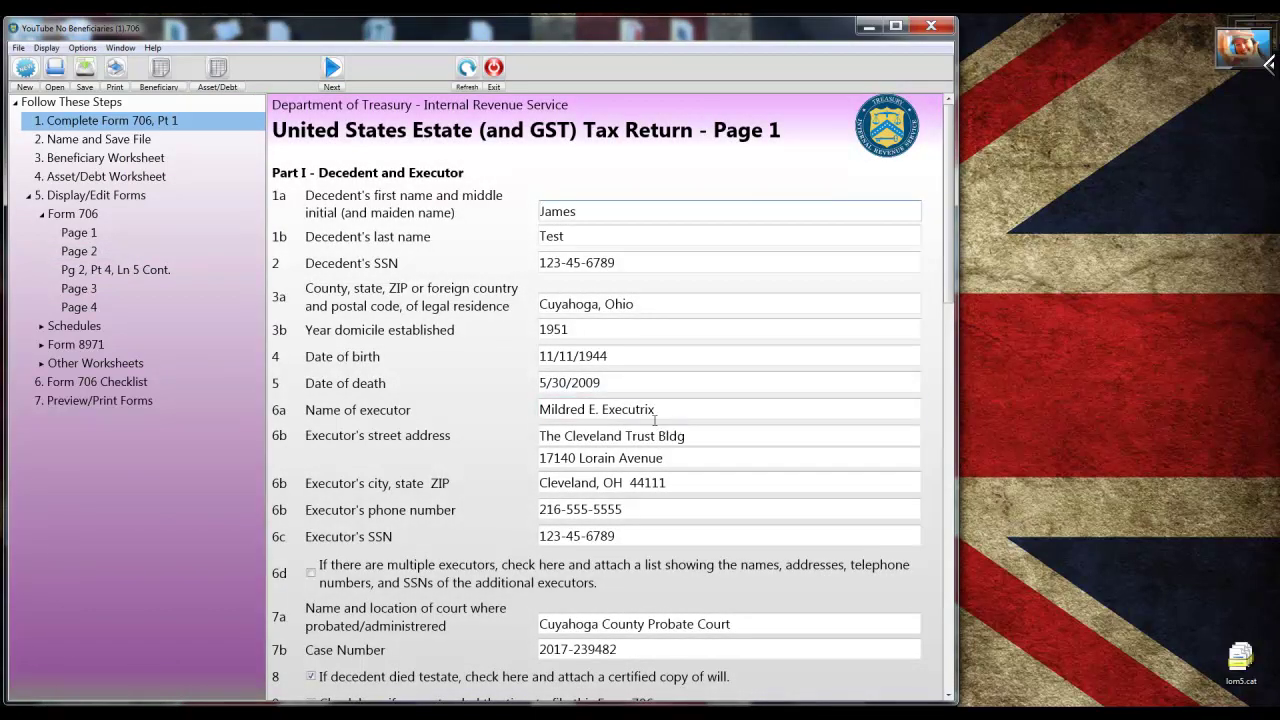
Review page 1 of the return, from Part I through the Part II tax computation to the signatures.
scroll(505, 386, down, 3)
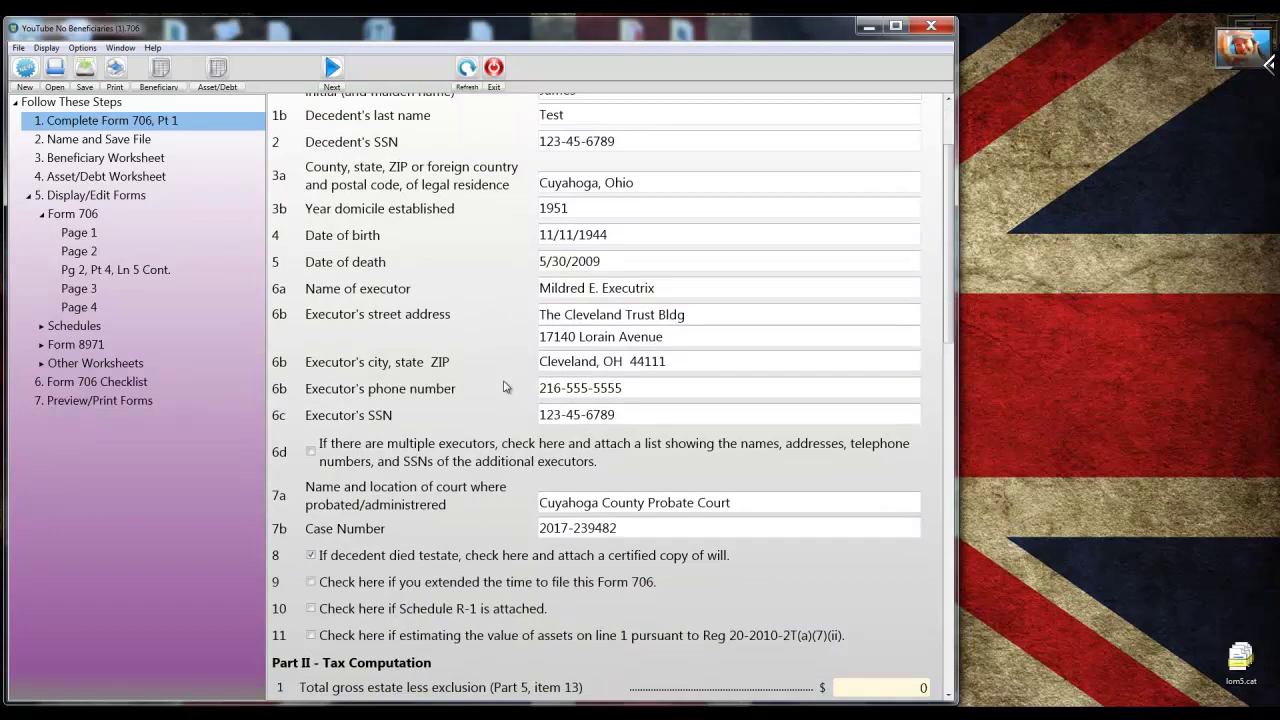
scroll(505, 386, down, 4)
scroll(505, 386, down, 2)
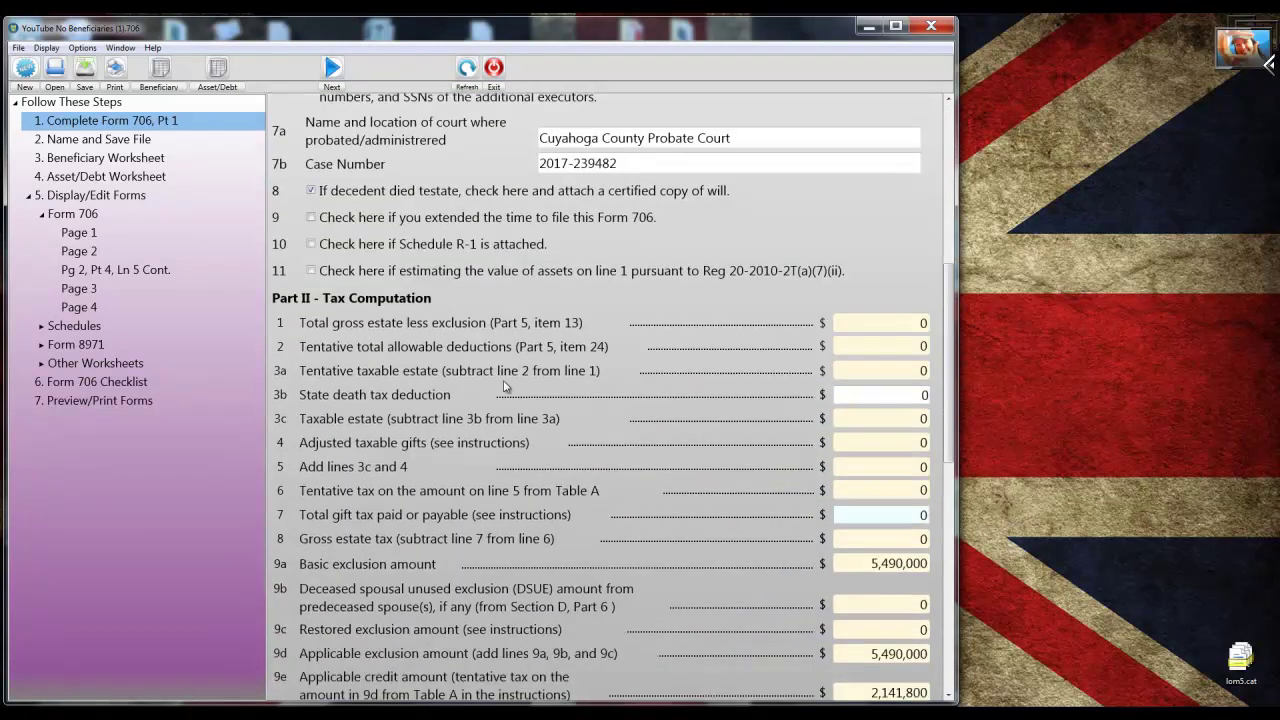
scroll(505, 386, down, 2)
scroll(505, 386, down, 2)
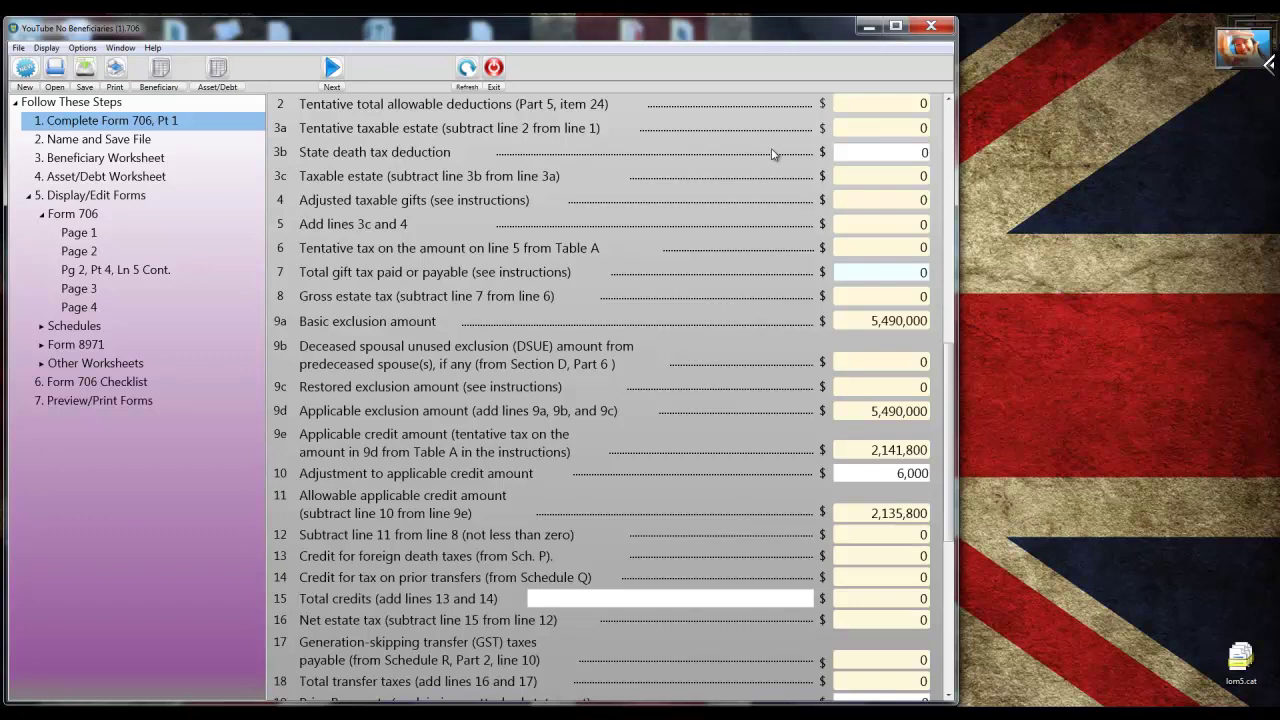
scroll(772, 154, down, 2)
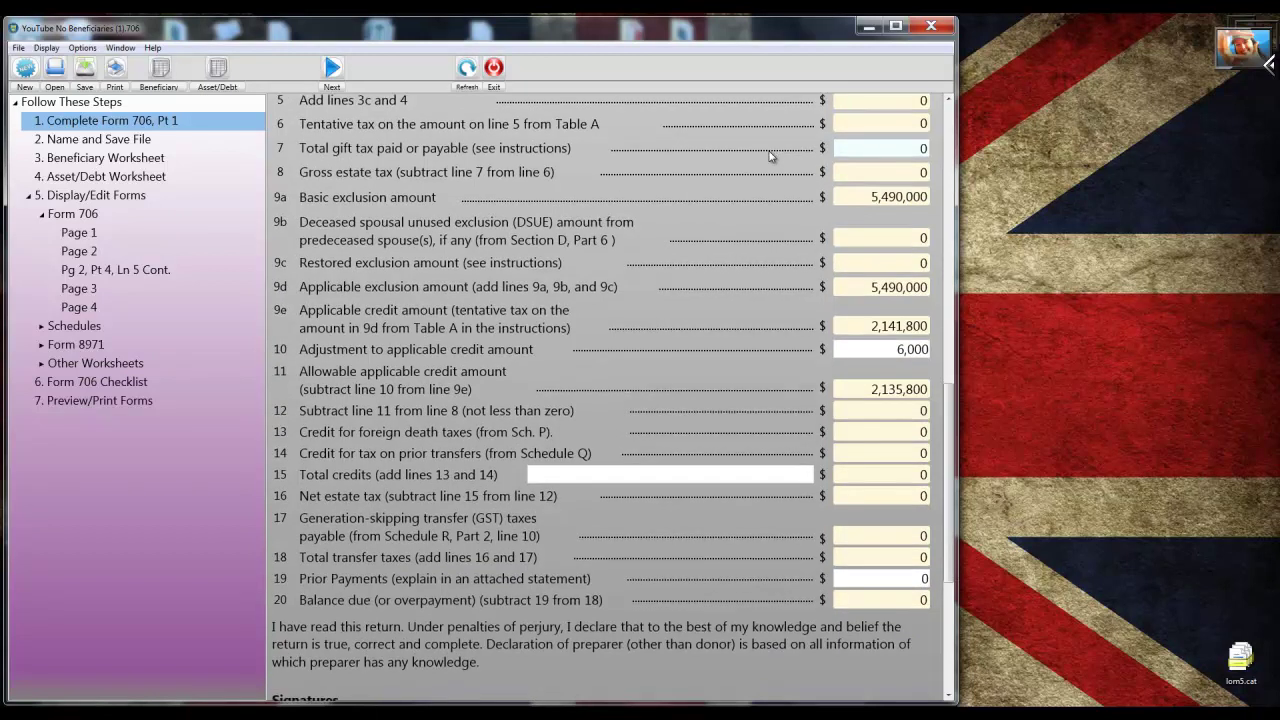
scroll(772, 154, down, 2)
scroll(772, 154, down, 2)
scroll(772, 154, down, 2)
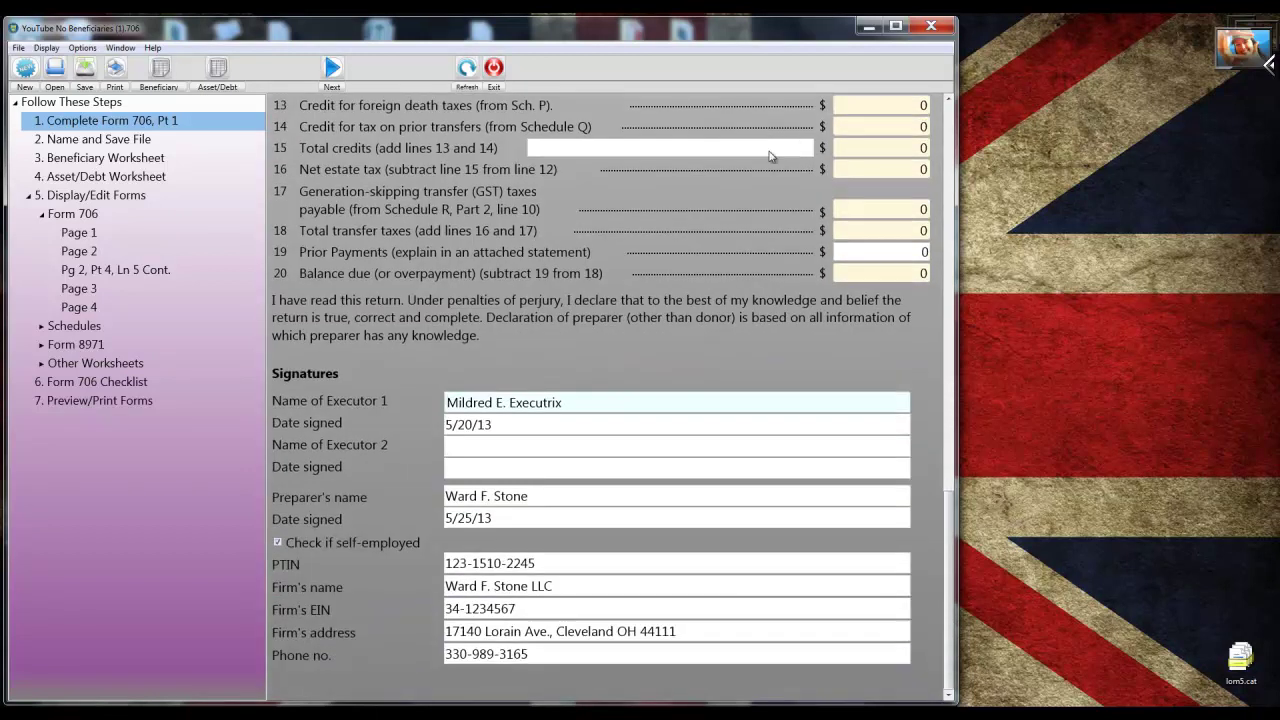
scroll(765, 165, up, 10)
scroll(760, 172, up, 6)
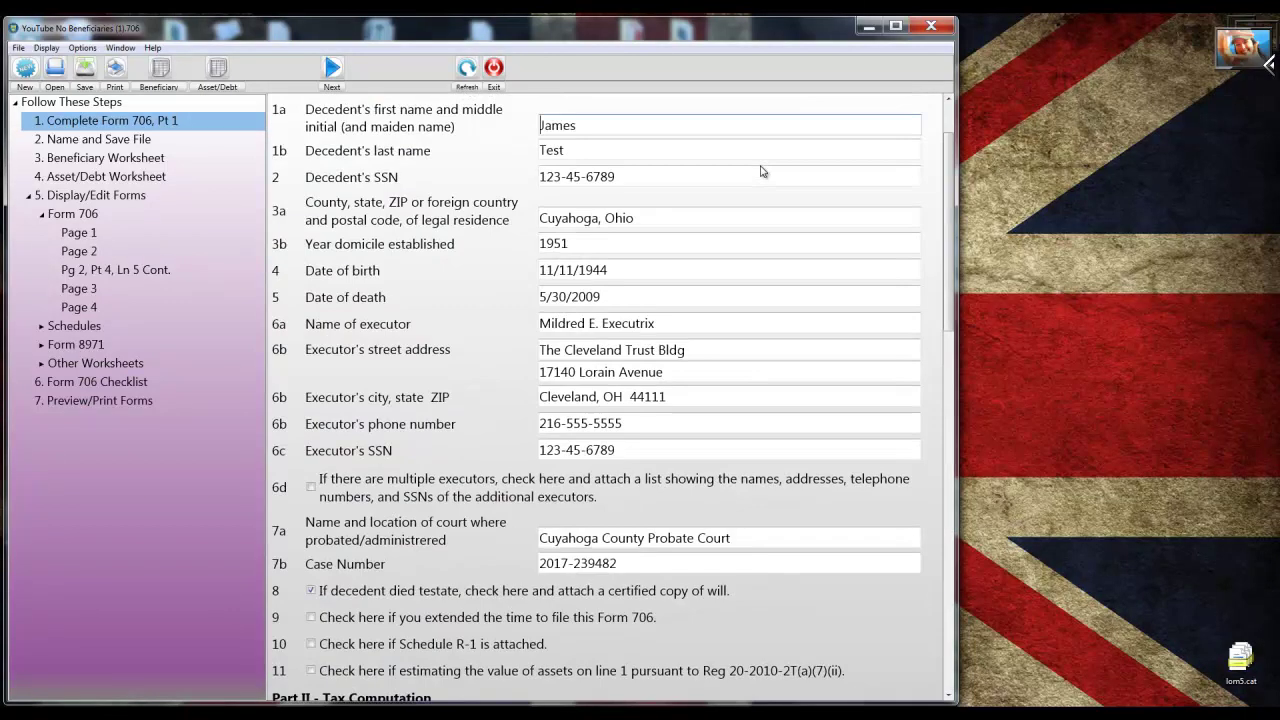
scroll(760, 172, up, 2)
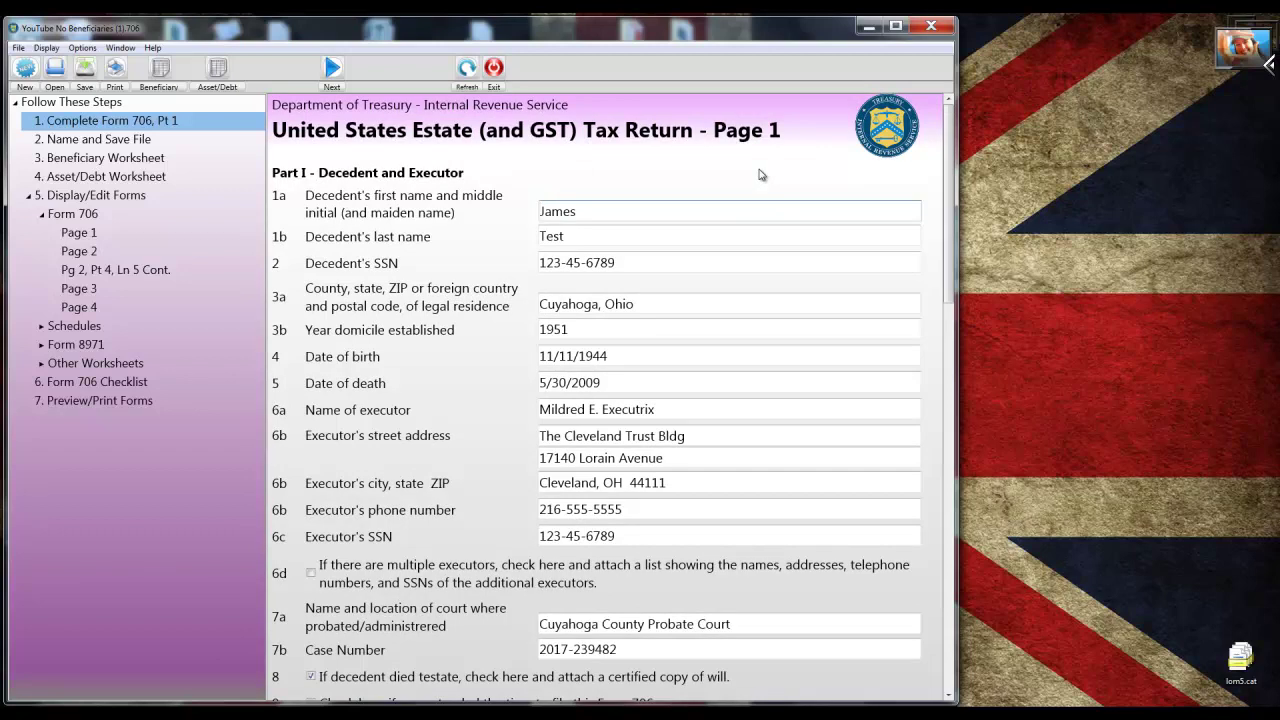
Check the domicile year and birth date fields in Part I, and view the Beneficiary Worksheet before closing it.
scroll(759, 175, down, 2)
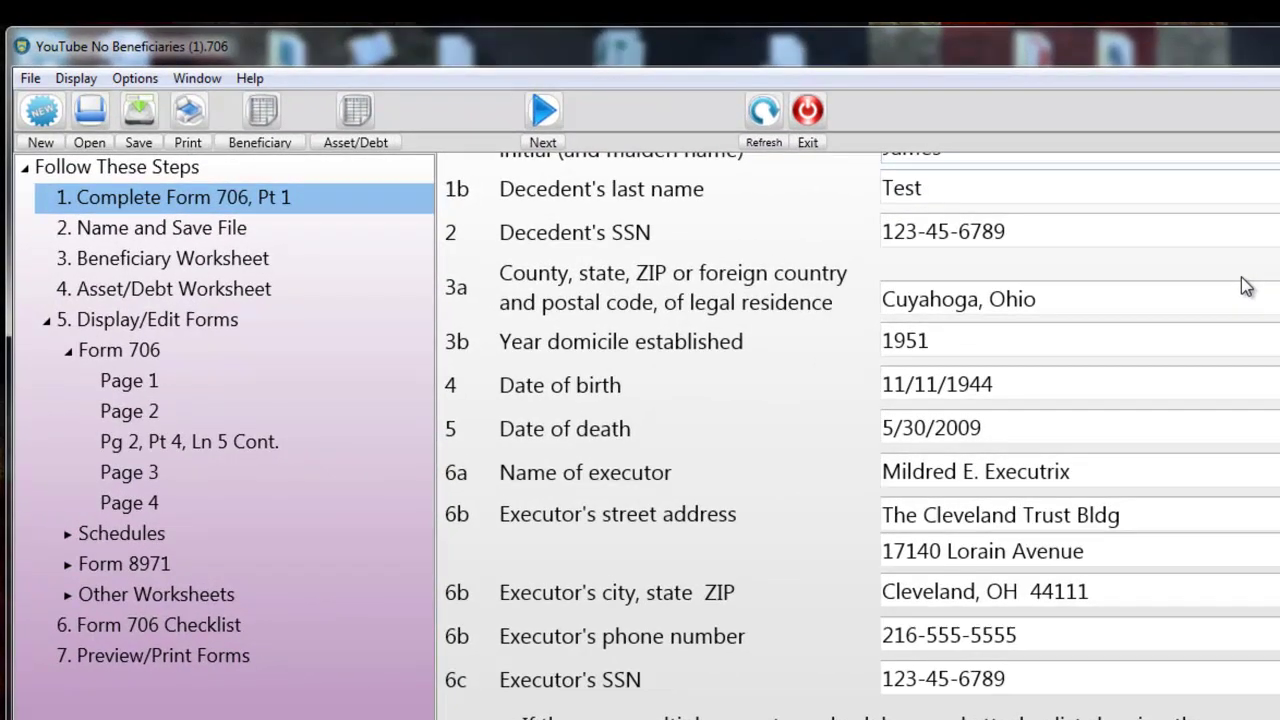
click(1236, 334)
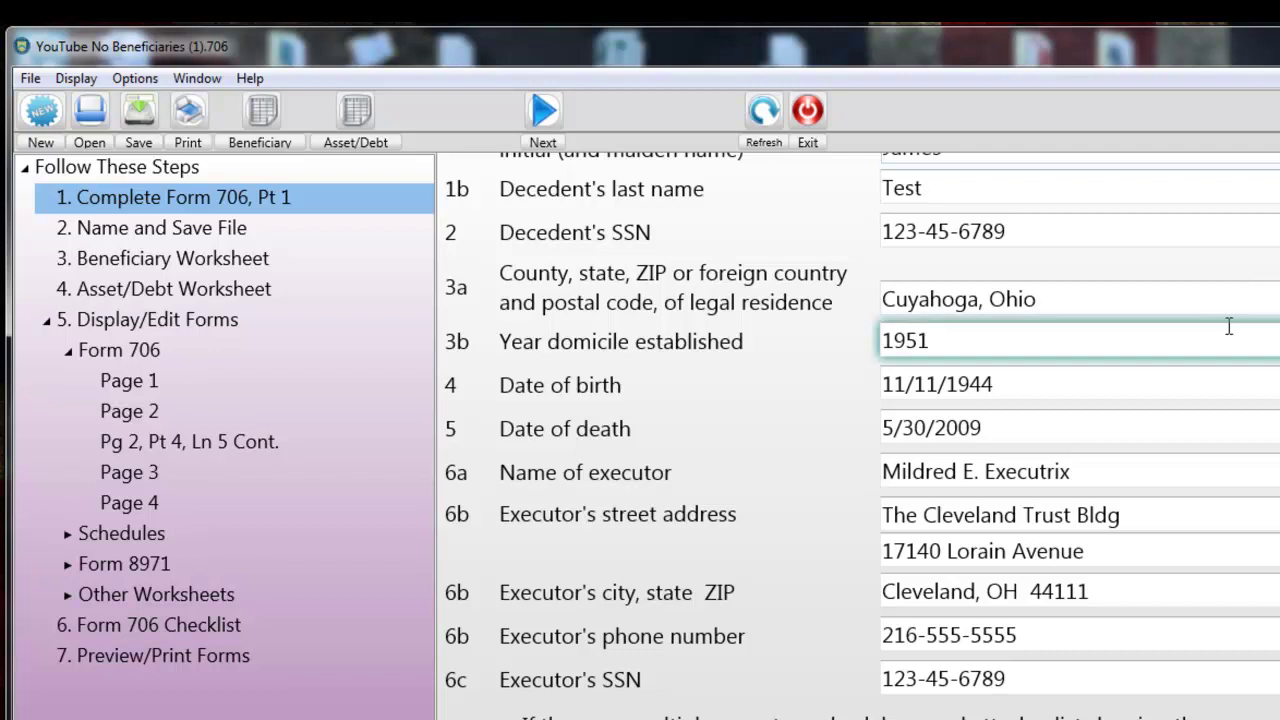
click(963, 380)
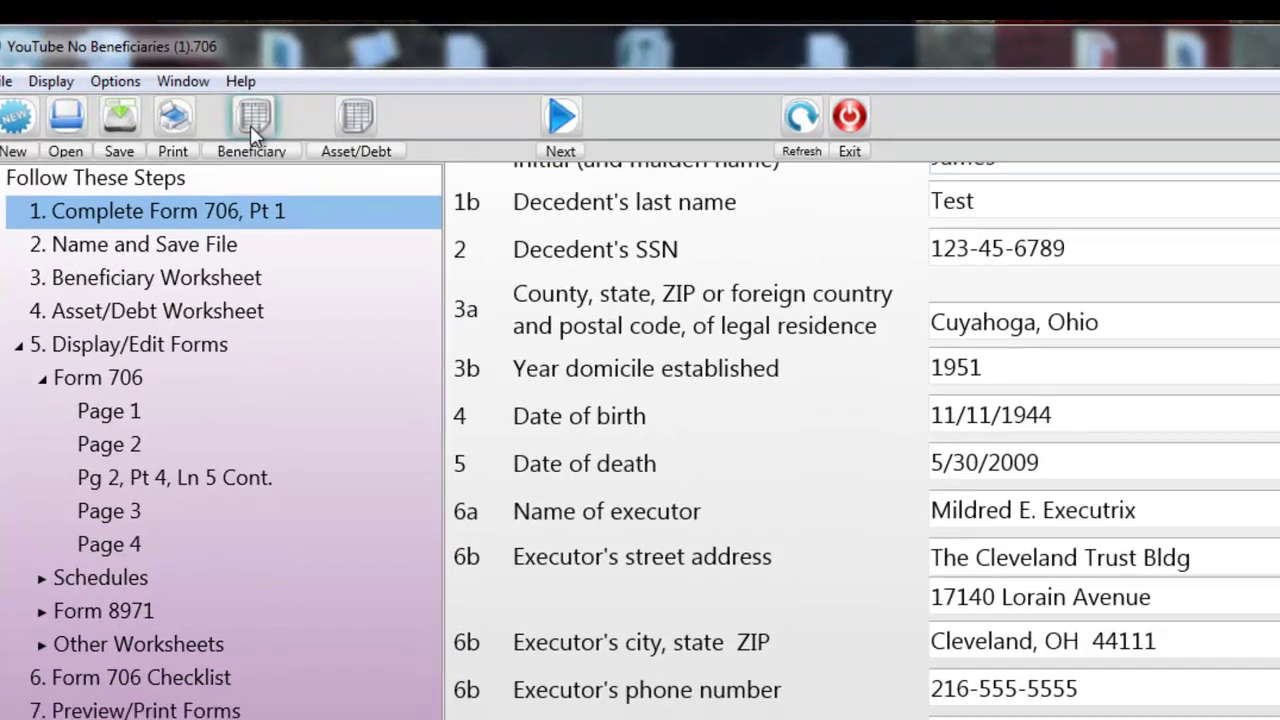
click(263, 128)
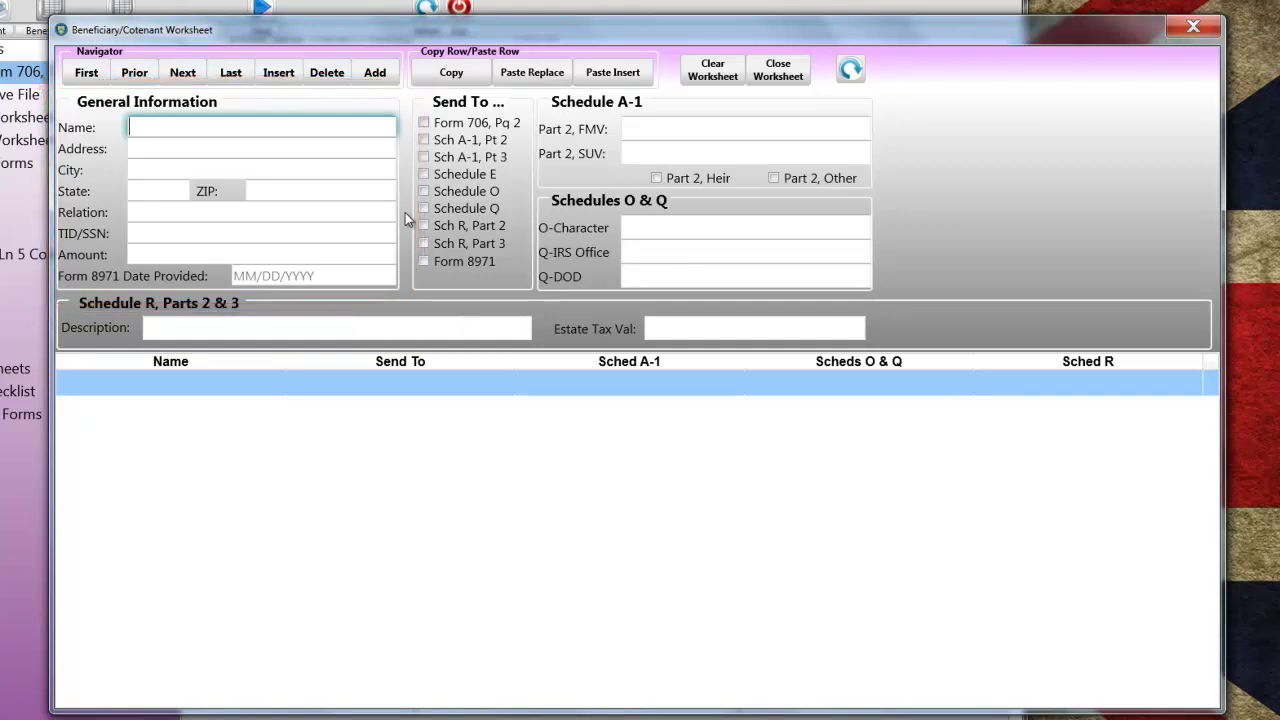
click(778, 70)
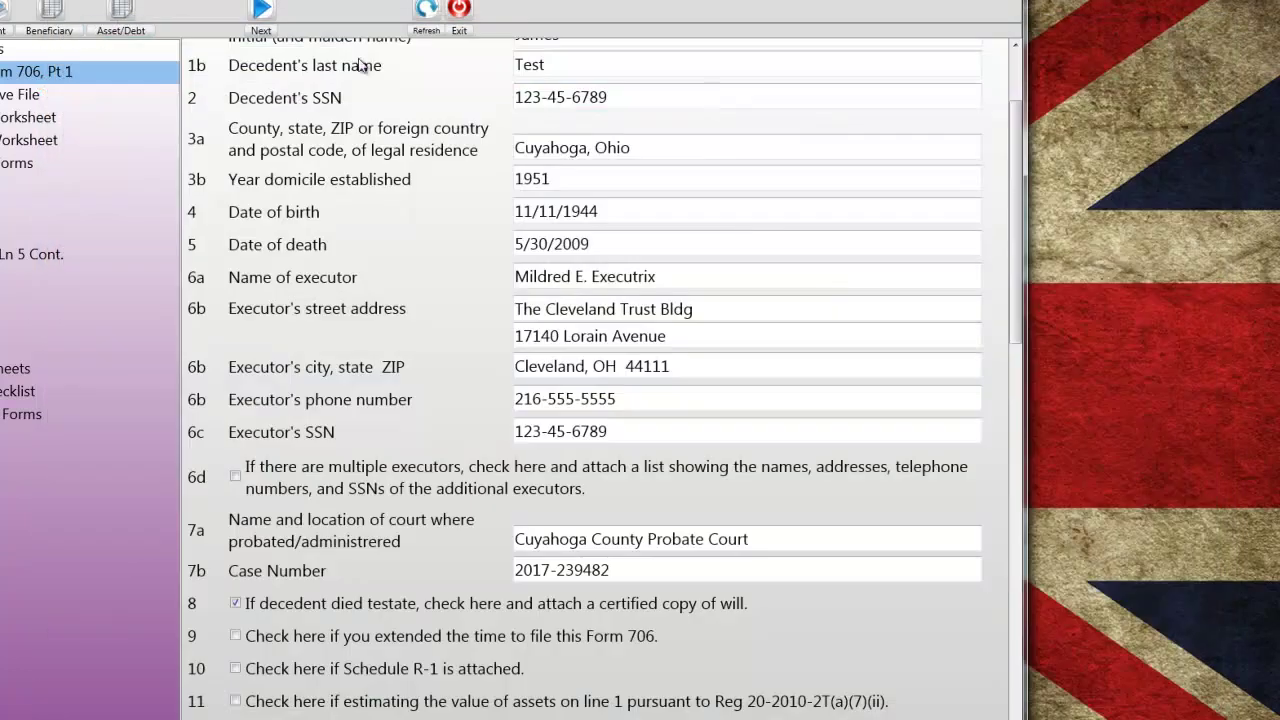
Open the recent file YouTube No Income or Expenses (2).706 without saving changes to the current return.
key(alt+f)
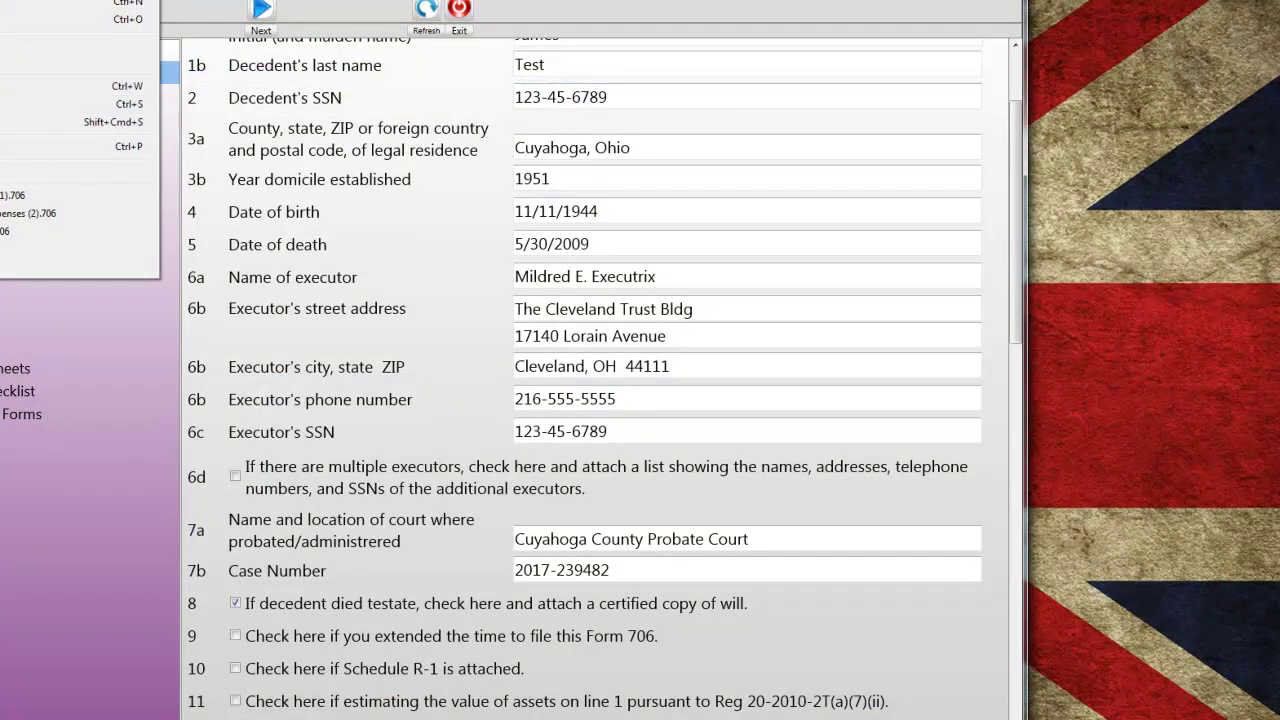
key(Return)
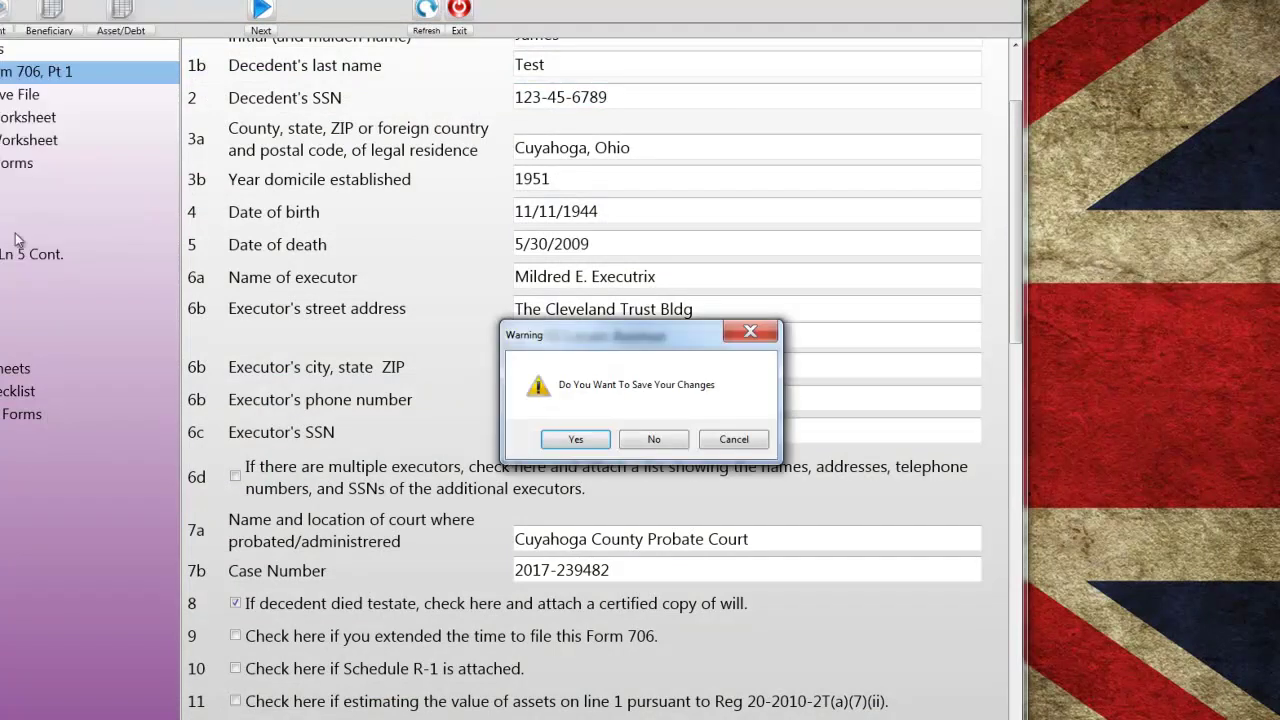
click(644, 438)
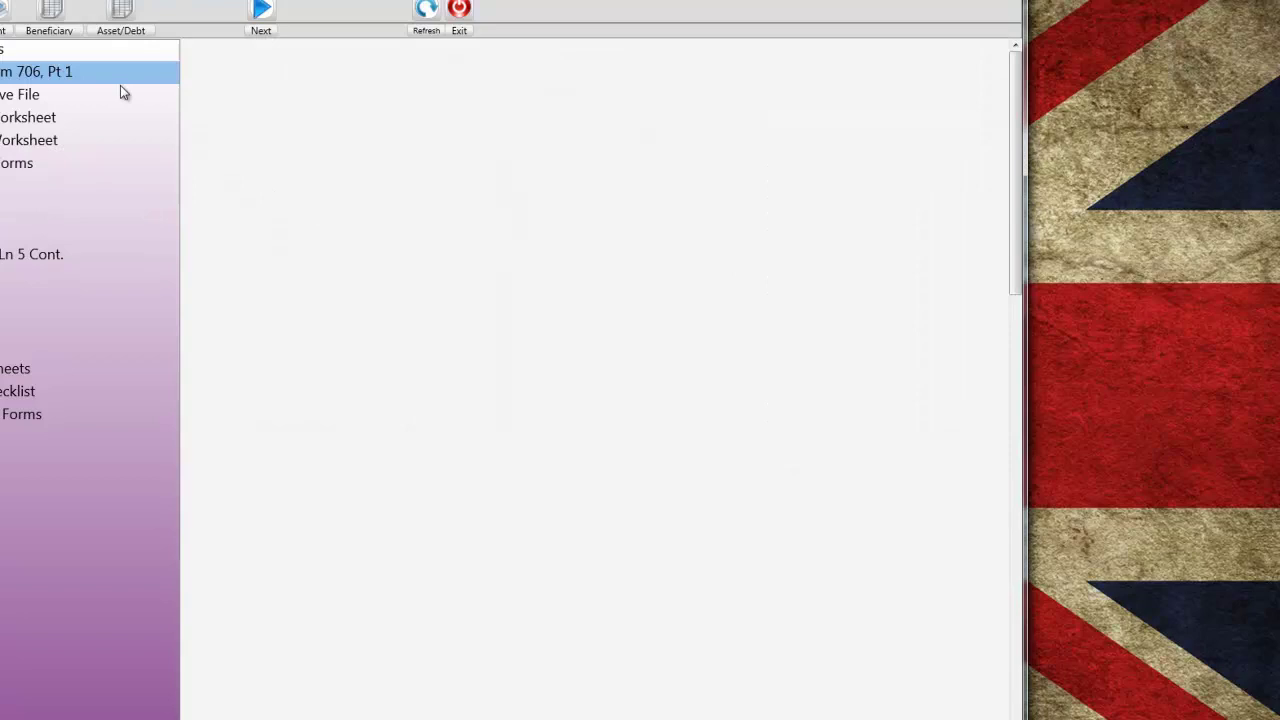
Review the entries in the Beneficiary Worksheet and how they appear in Part 4, line 5 on Form 706 page 2.
click(49, 15)
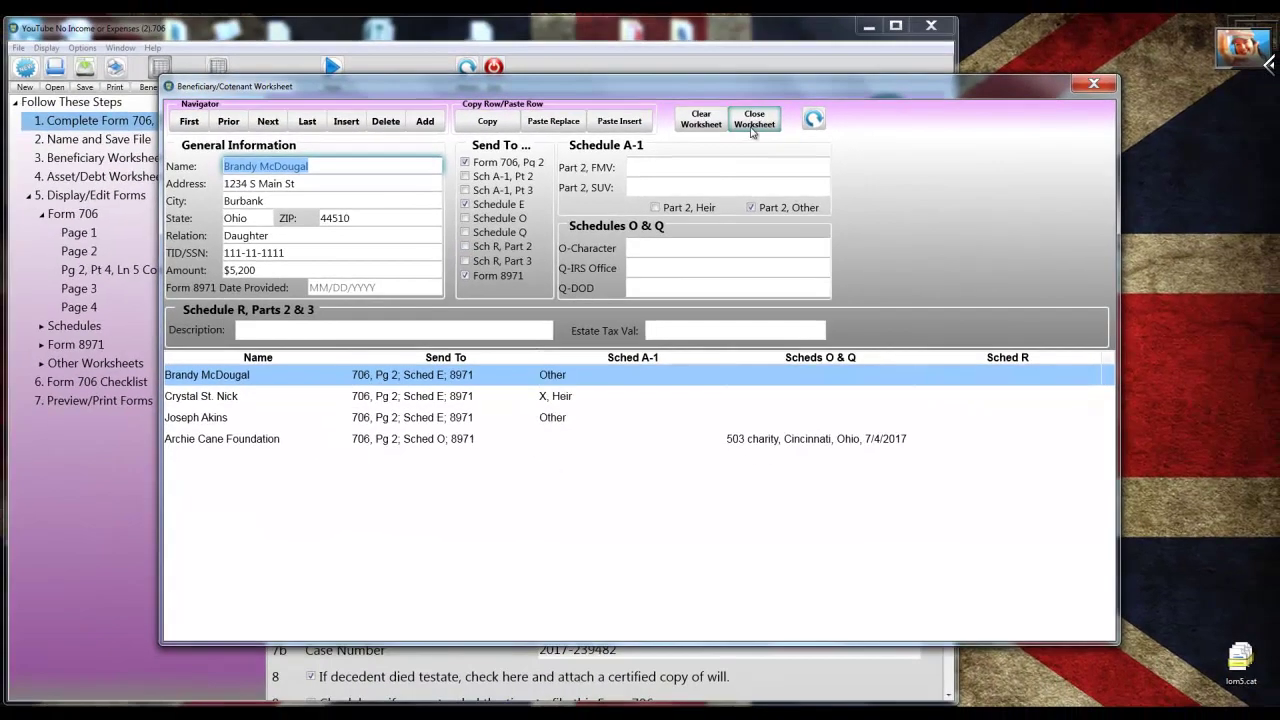
click(778, 69)
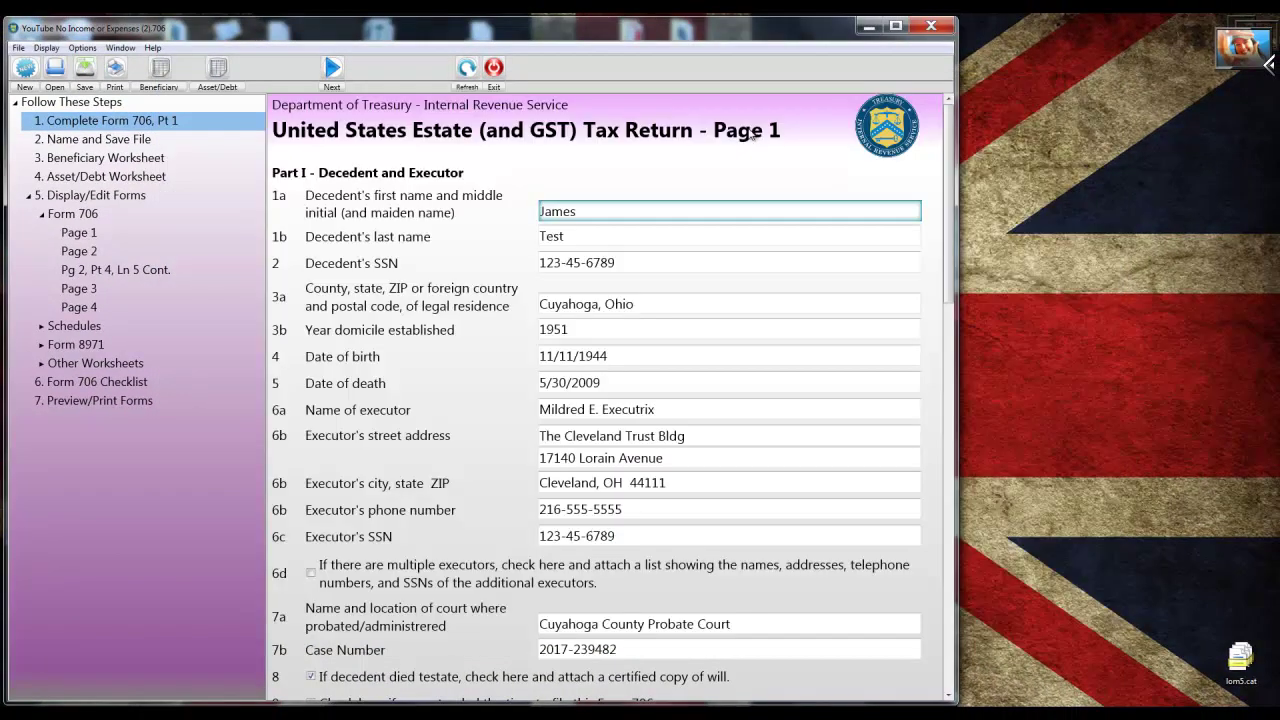
click(79, 251)
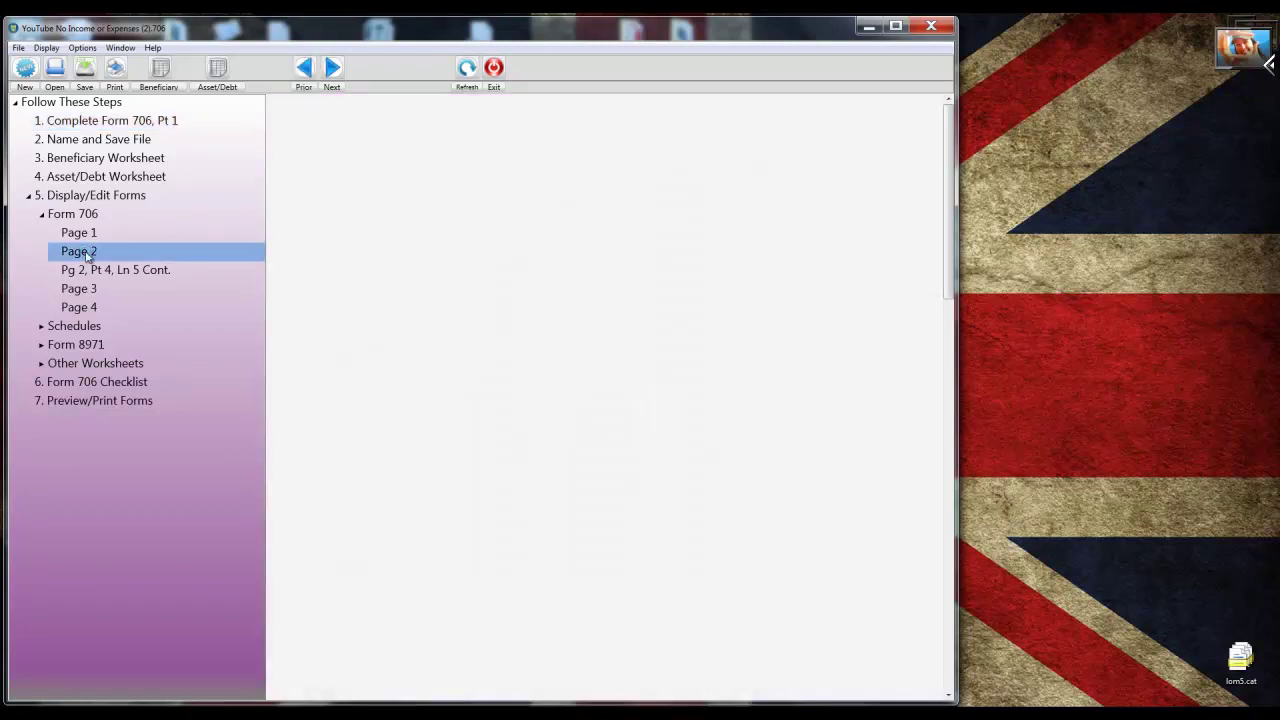
scroll(576, 287, down, 3)
scroll(576, 287, down, 9)
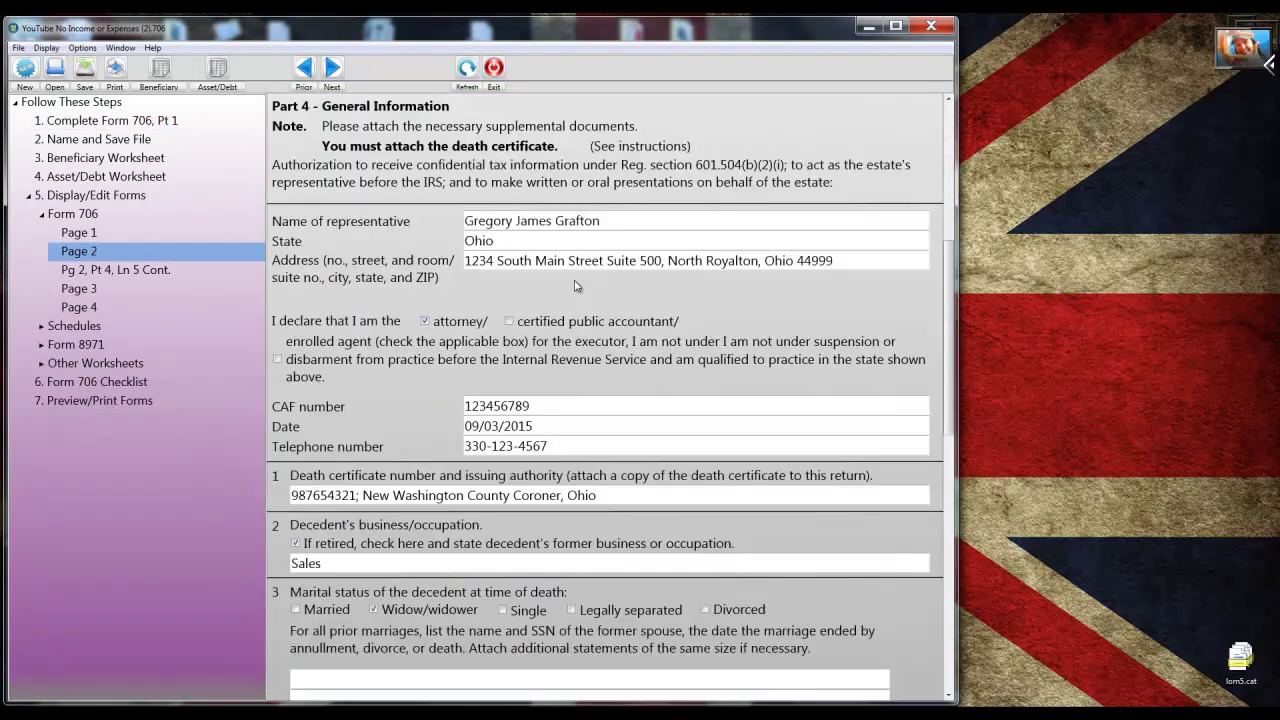
scroll(575, 286, down, 3)
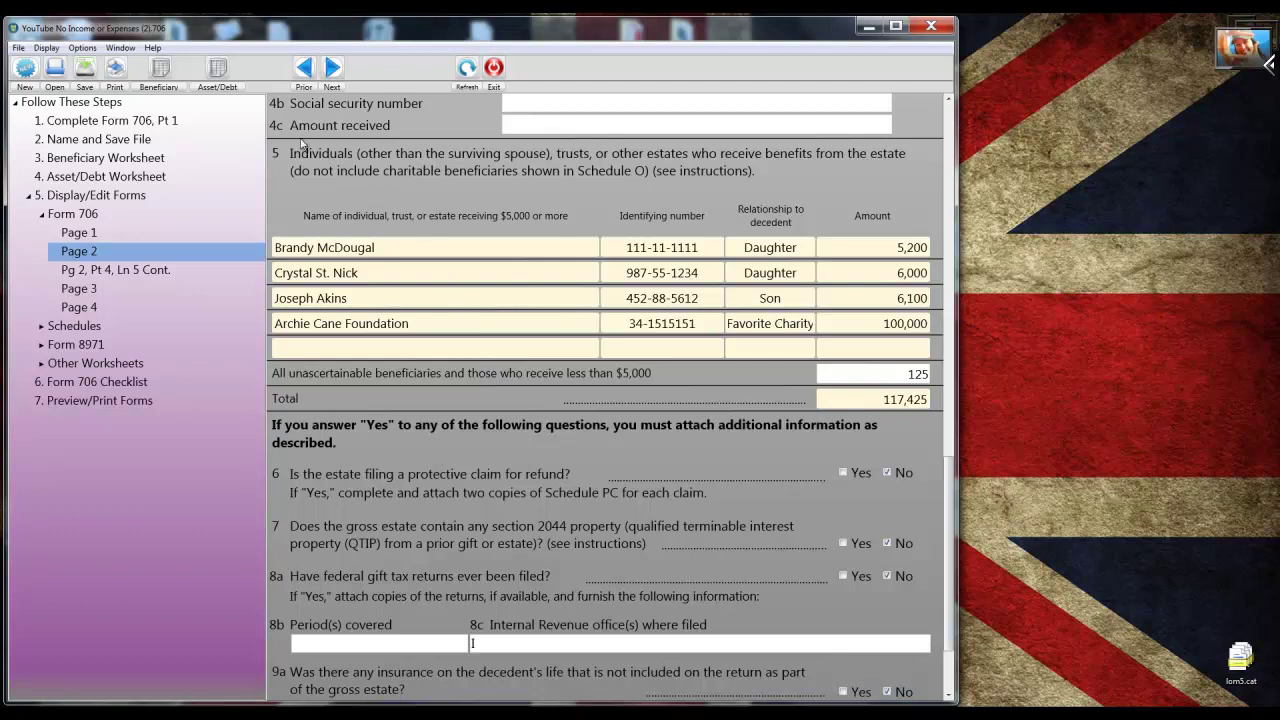
View the beneficiary choices available for an asset in the Asset/Debt Worksheet, and close the worksheet.
click(220, 90)
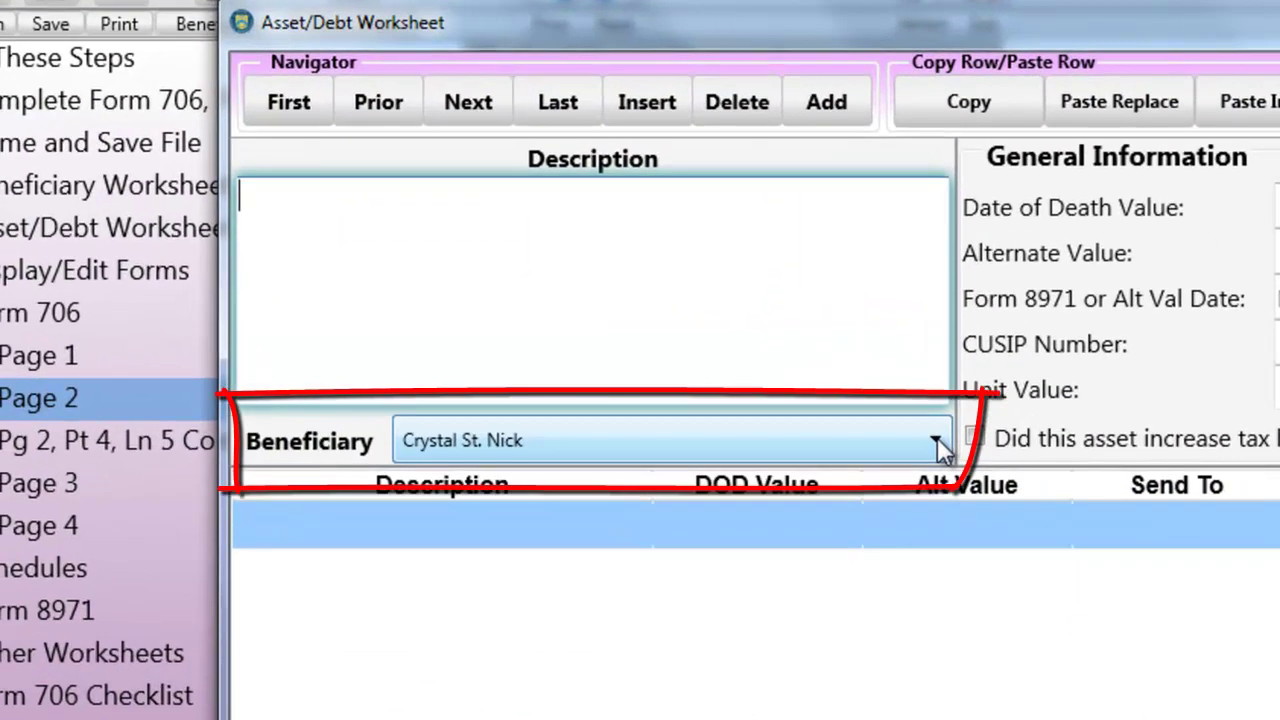
click(937, 440)
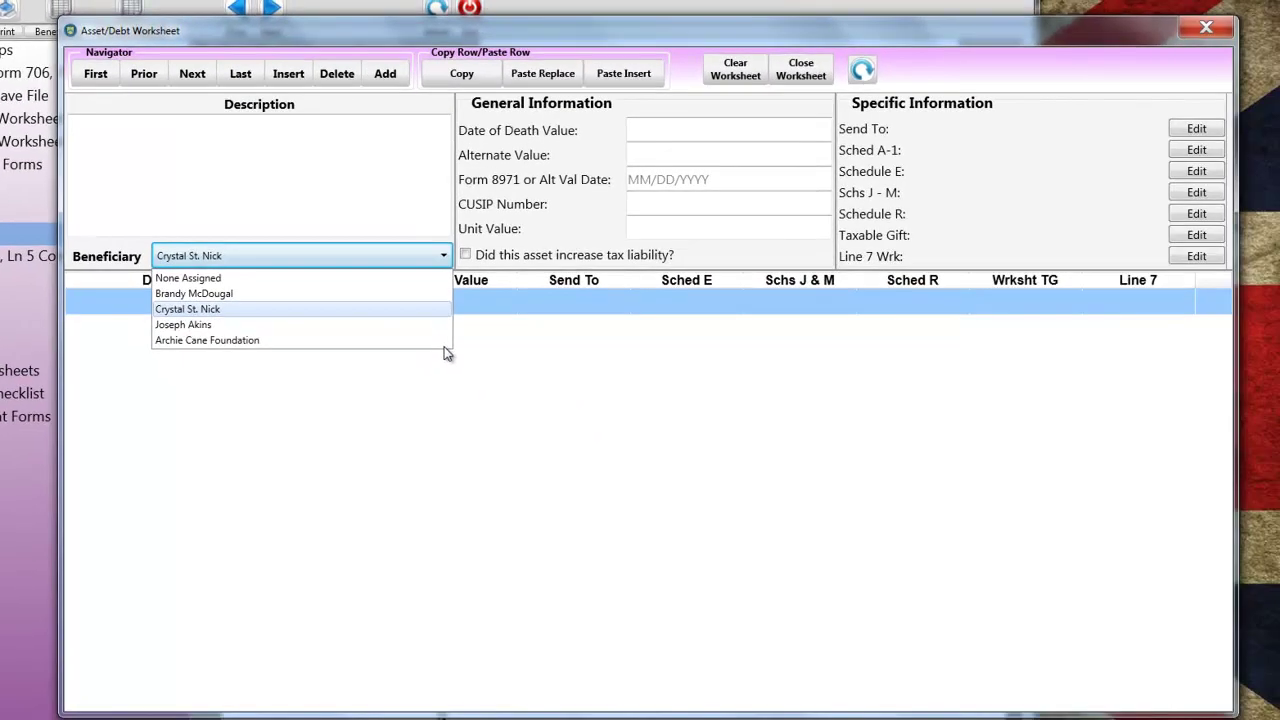
click(799, 84)
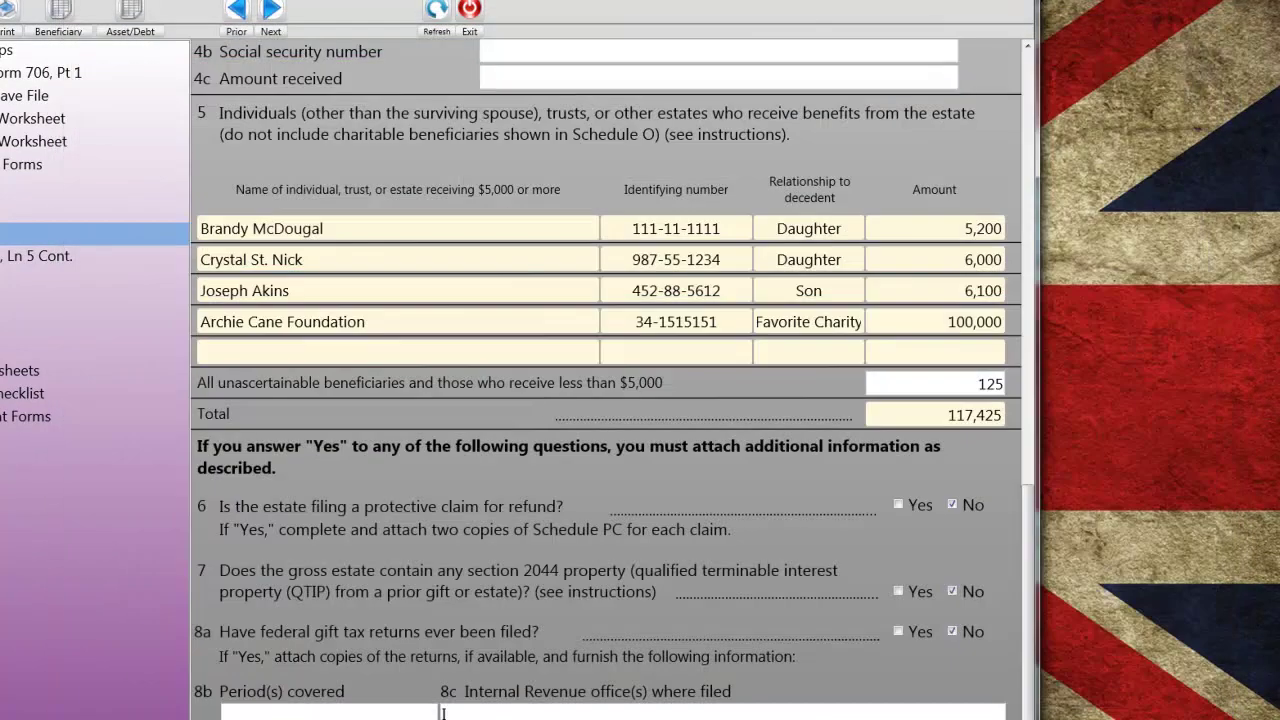
Open the recent file YouTube No Expenses (3).706 without saving changes, and bring up its Asset/Debt Worksheet.
key(alt+f)
key(Return)
click(662, 443)
click(155, 70)
click(131, 31)
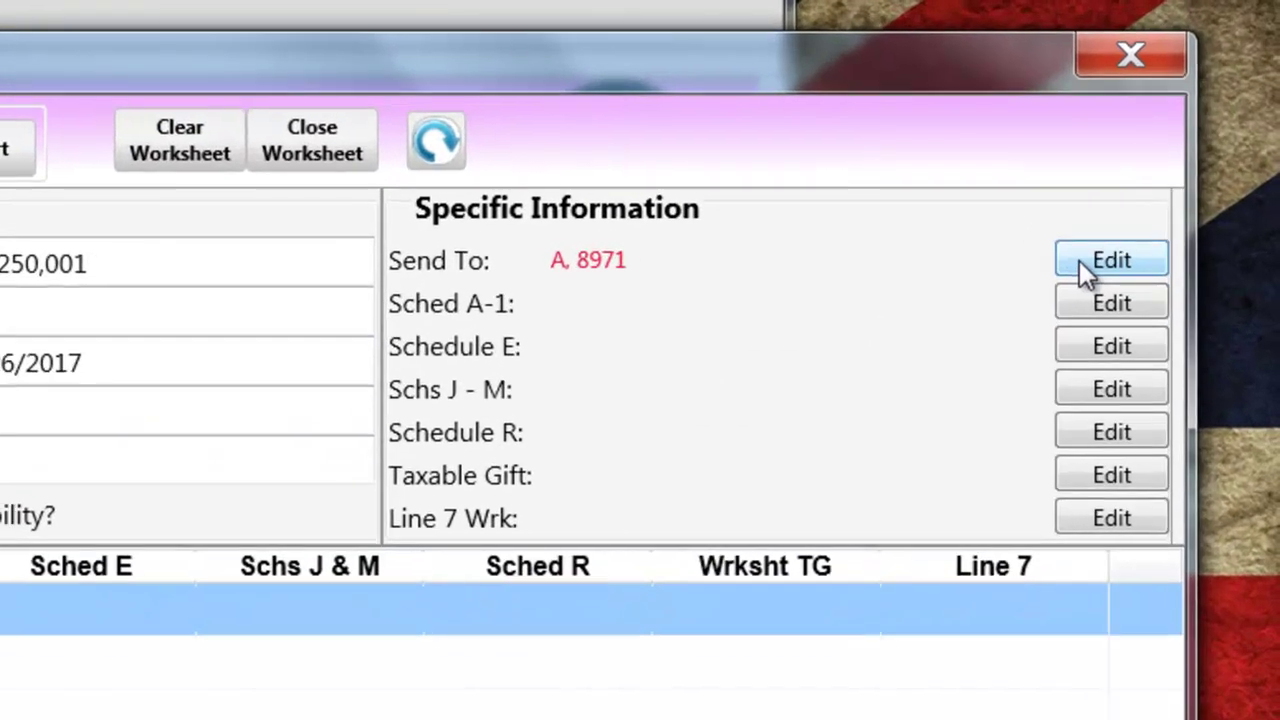
Inspect the Send To schedule selections of the fee simple real estate asset and the City Bank Two asset, cancelling each without changes.
click(1085, 260)
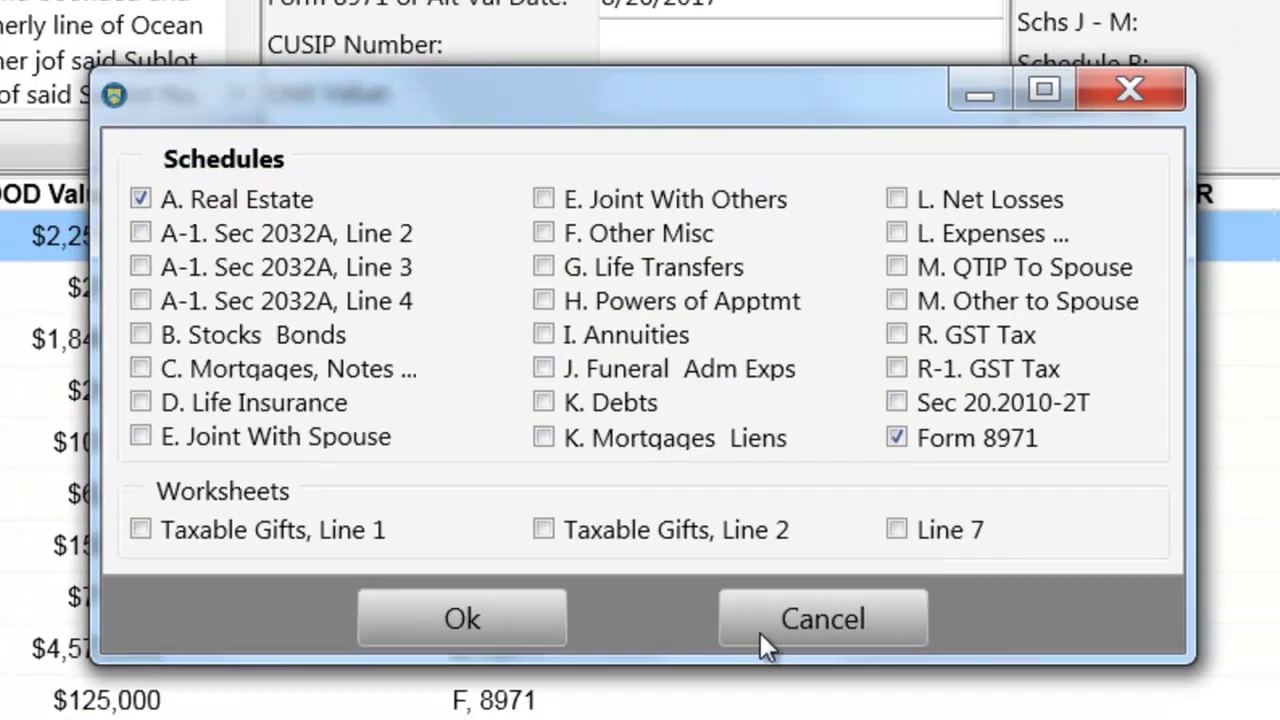
click(757, 642)
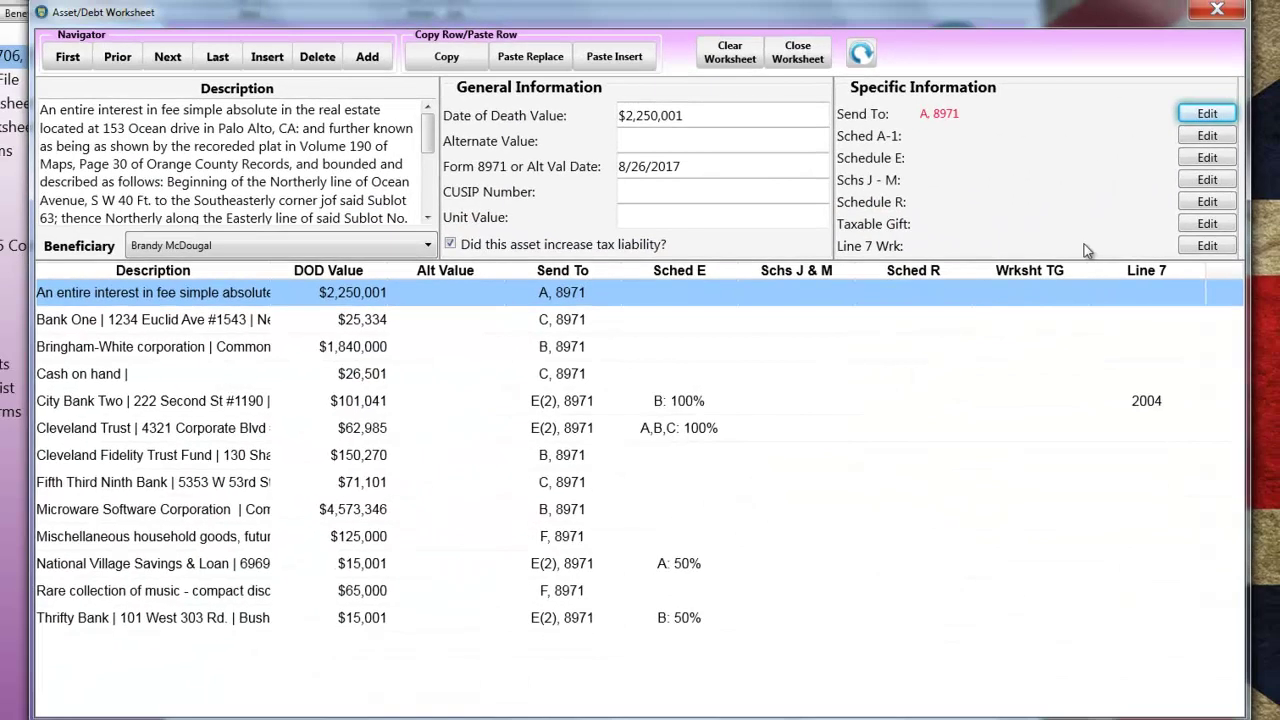
click(76, 410)
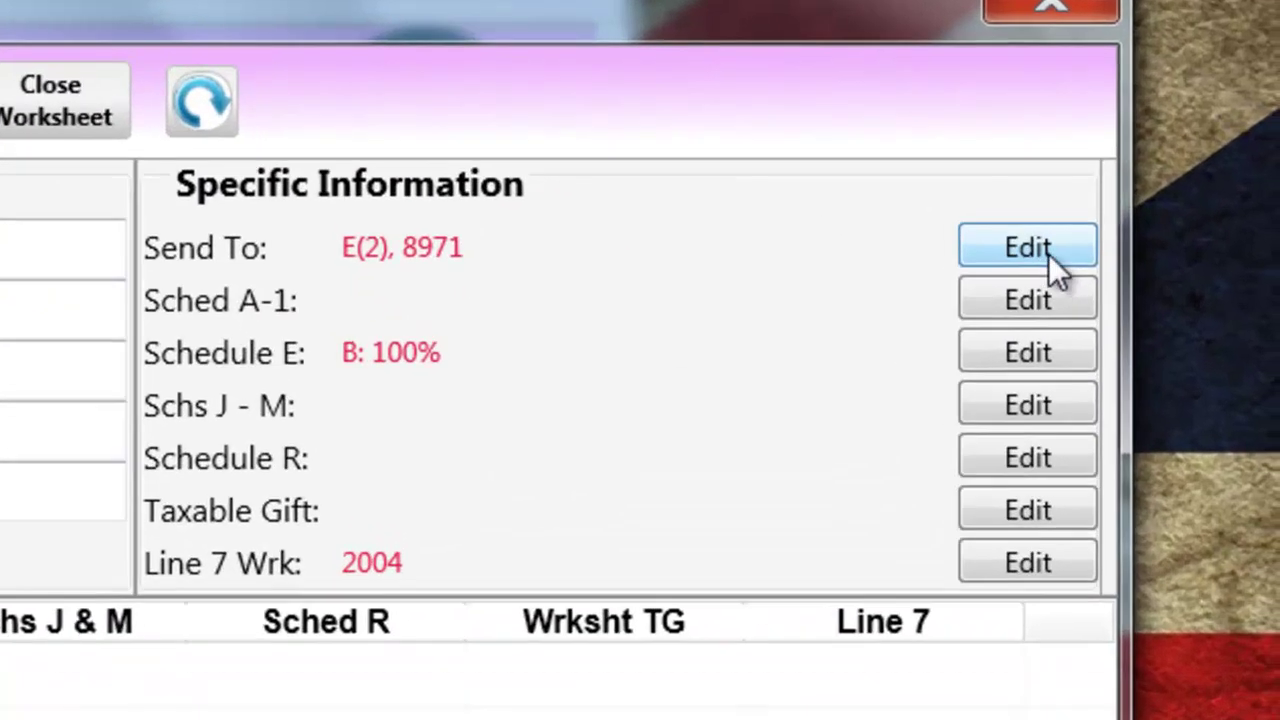
click(1210, 115)
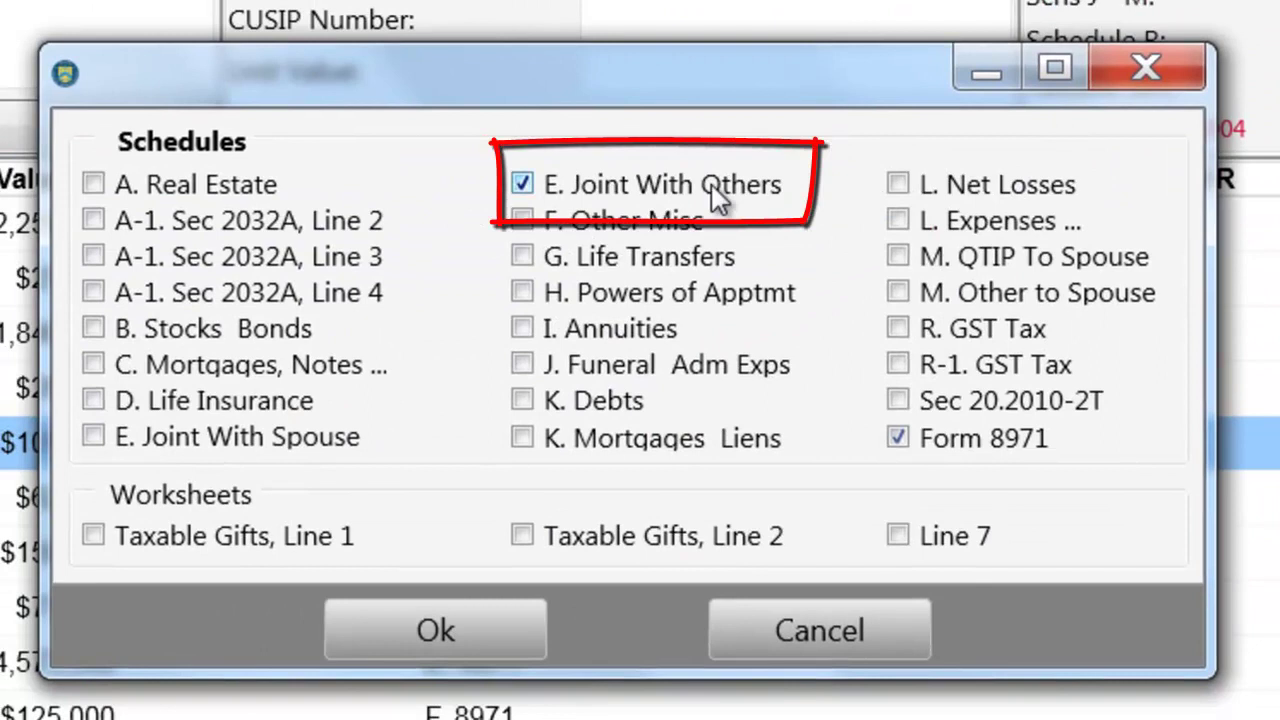
click(805, 645)
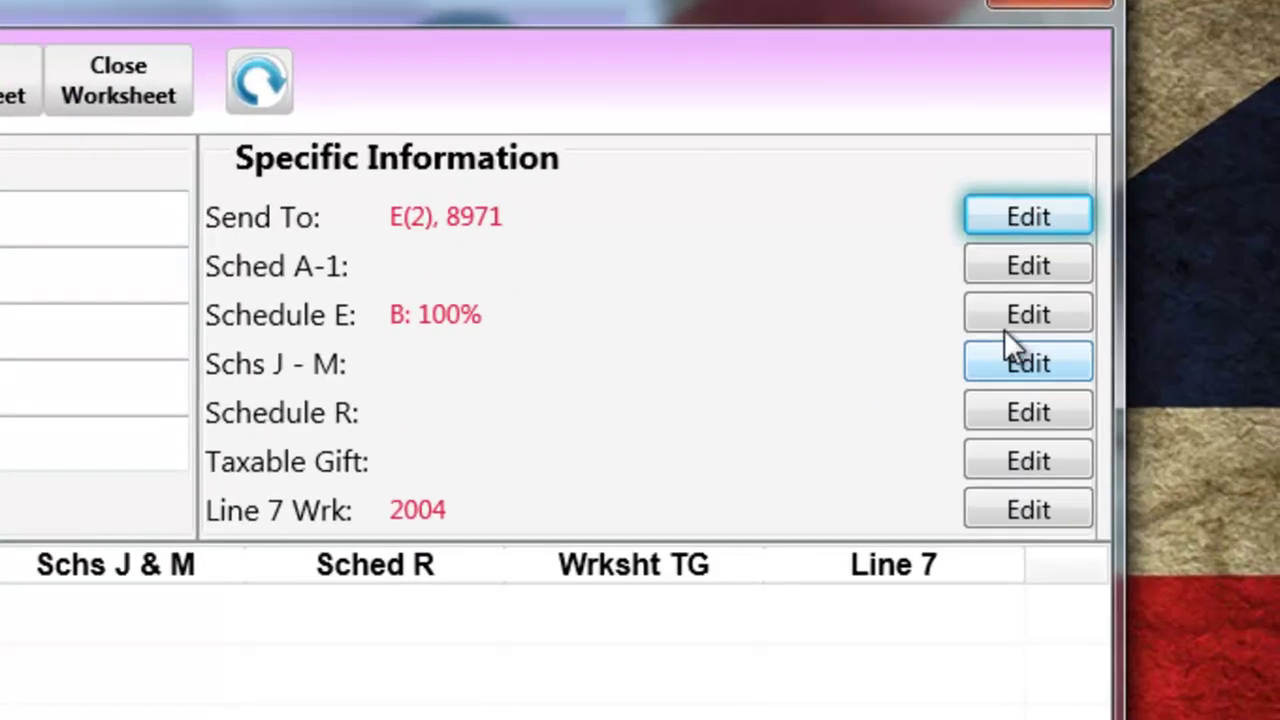
Inspect the Schedule E distributee and percent includible of the City Bank Two asset, and close the Asset/Debt Worksheet.
click(1003, 315)
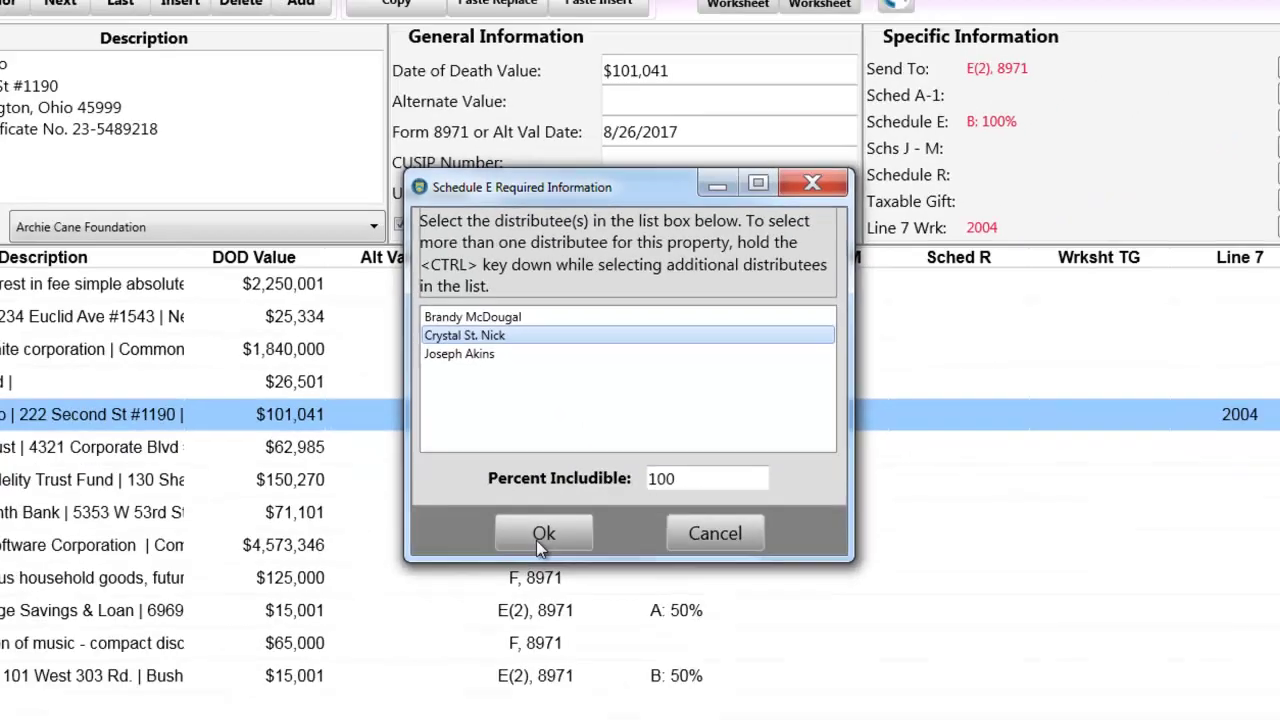
click(489, 641)
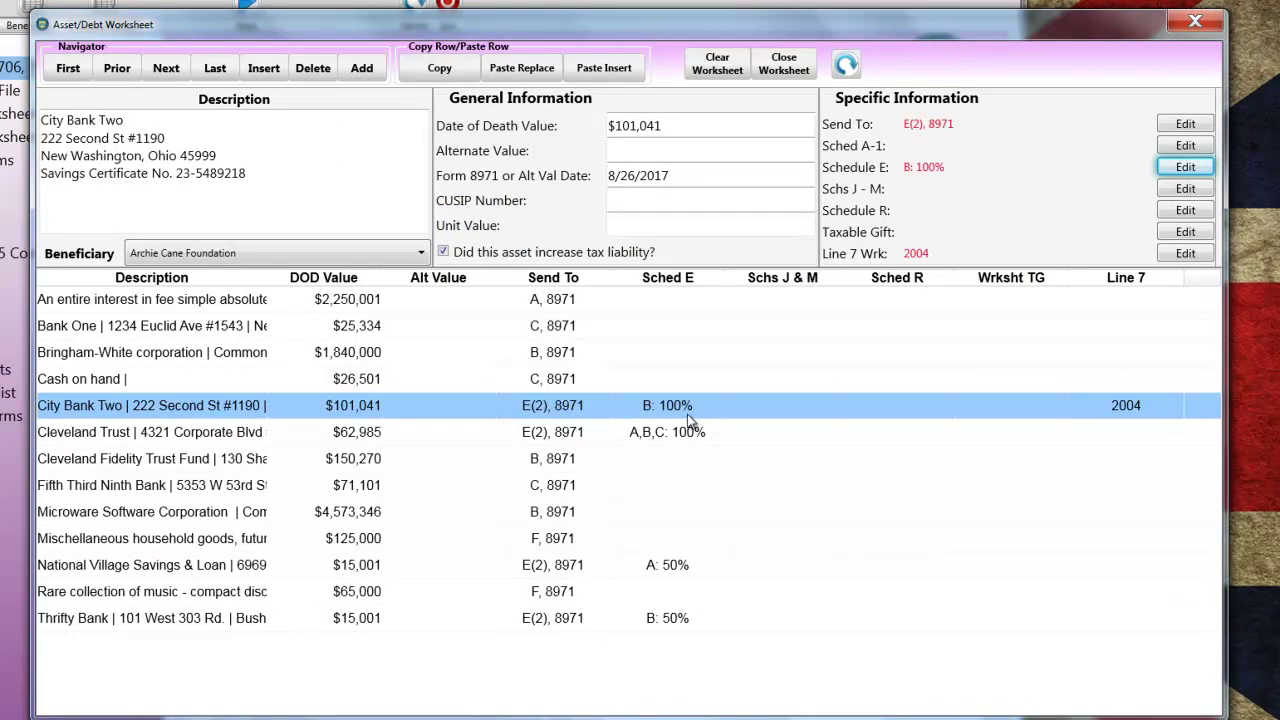
click(784, 64)
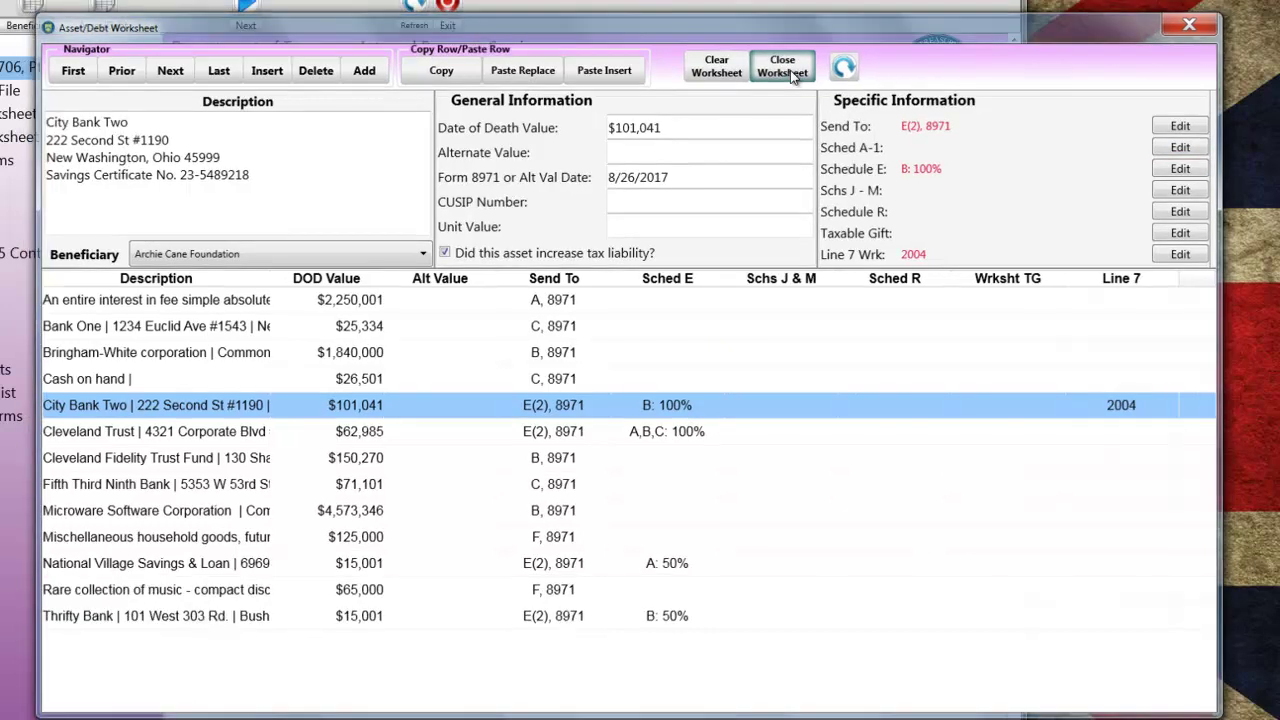
Open the sample file YouTube Complete (4).706 and bring up its Asset/Debt Worksheet.
click(2, 2)
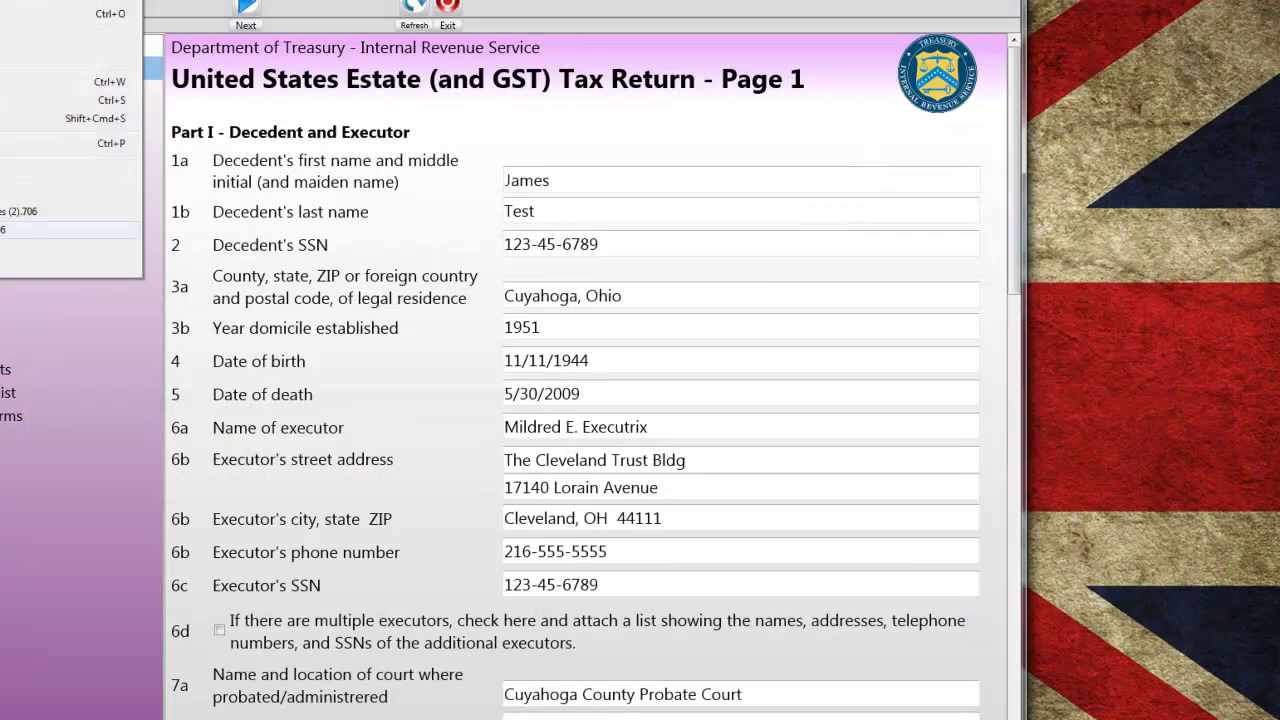
click(10, 249)
click(645, 441)
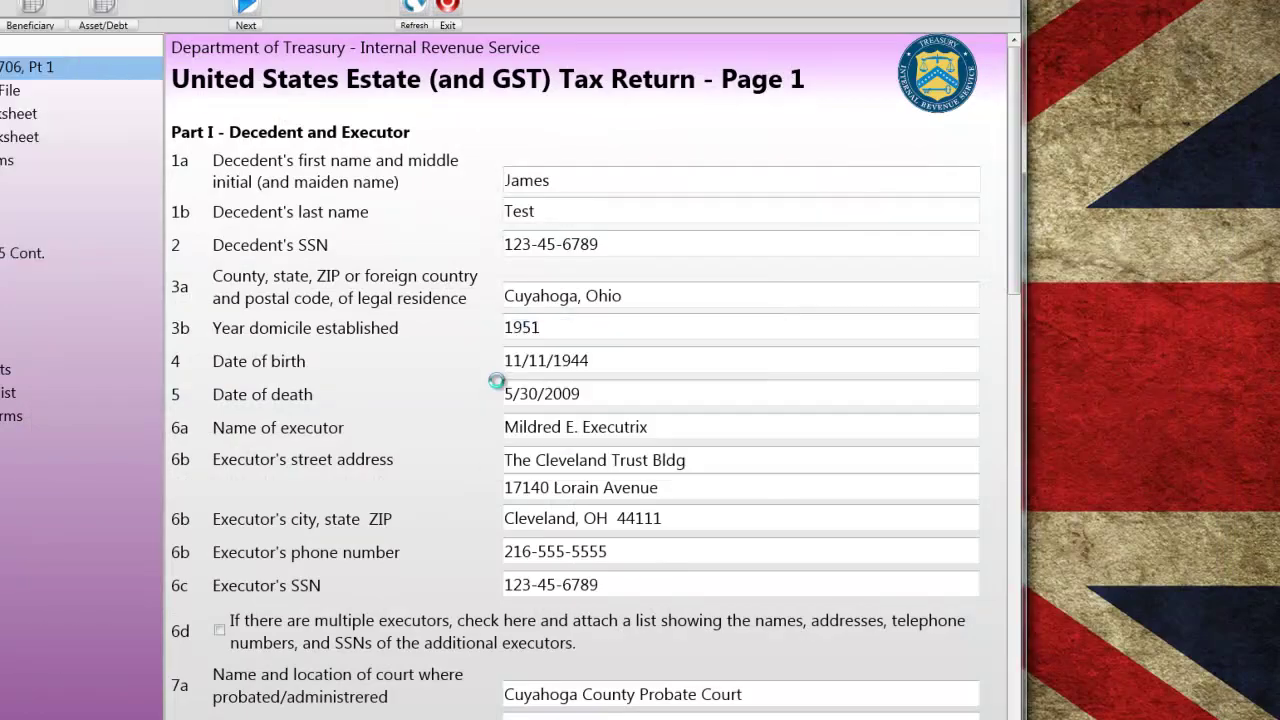
click(103, 27)
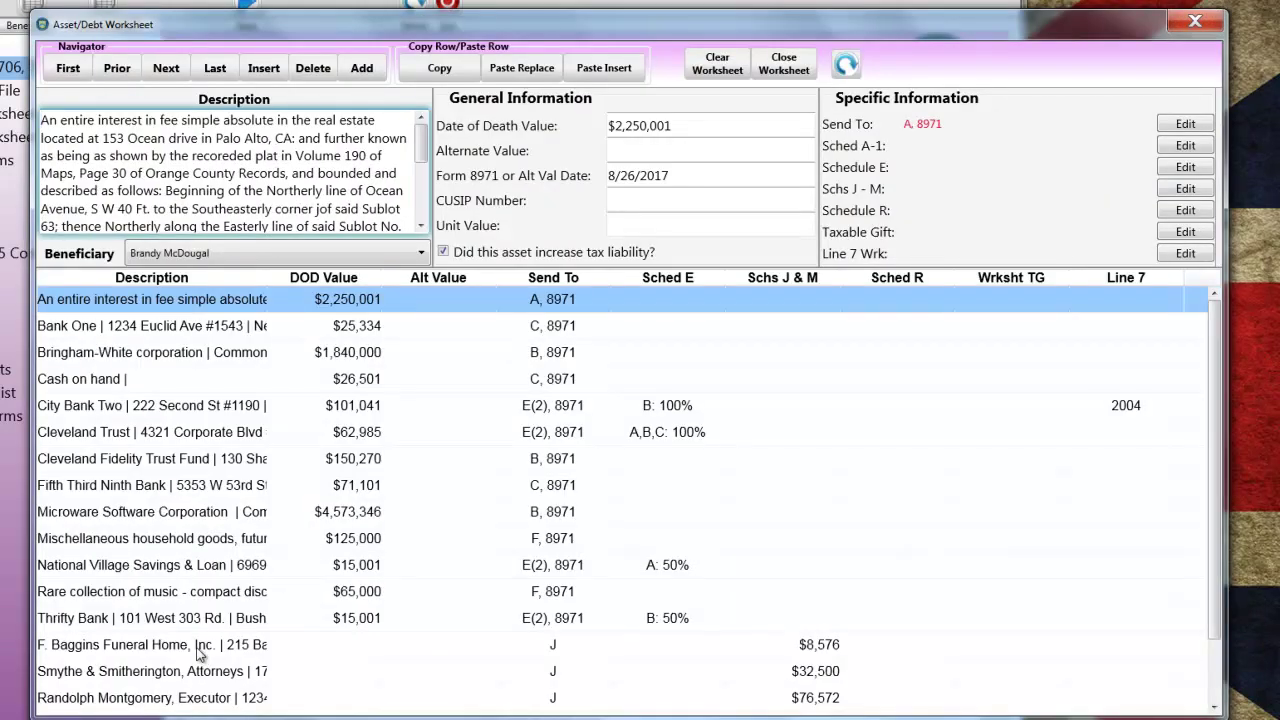
Inspect the Schedules J-M amount and category choices of the F. Baggins Funeral Home expense, cancel without changes, and close the worksheet.
click(120, 651)
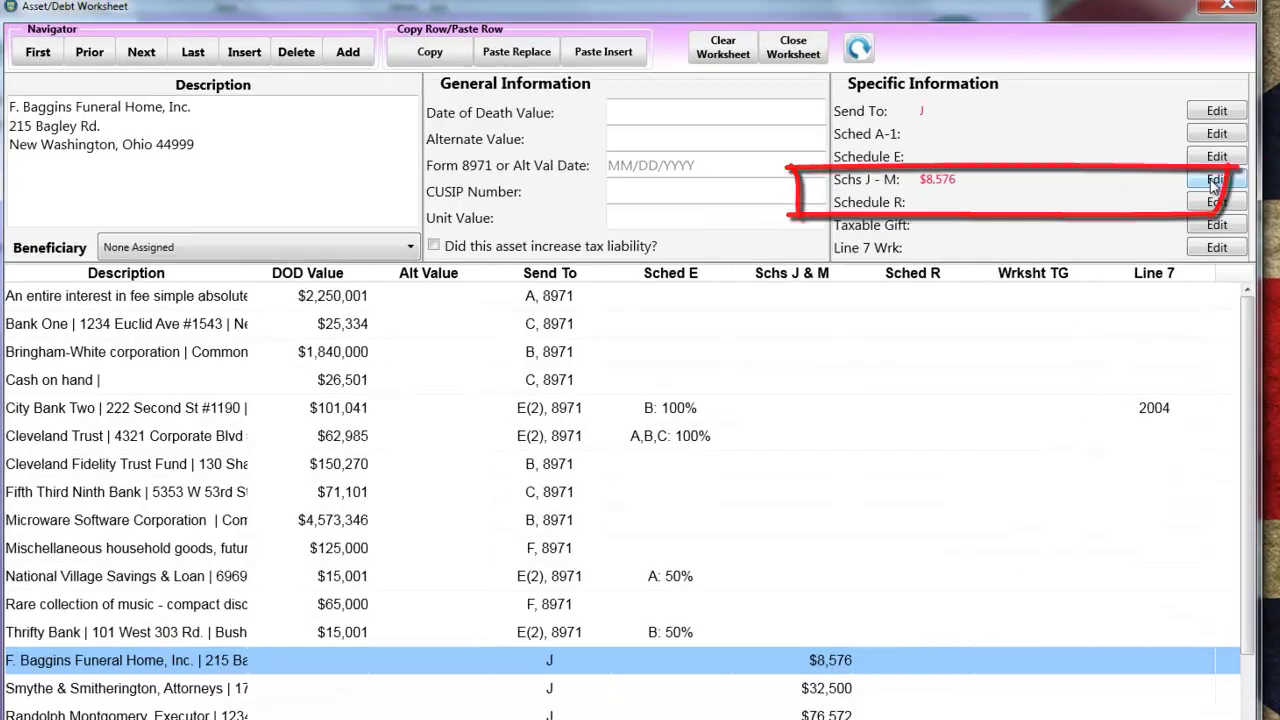
click(1185, 188)
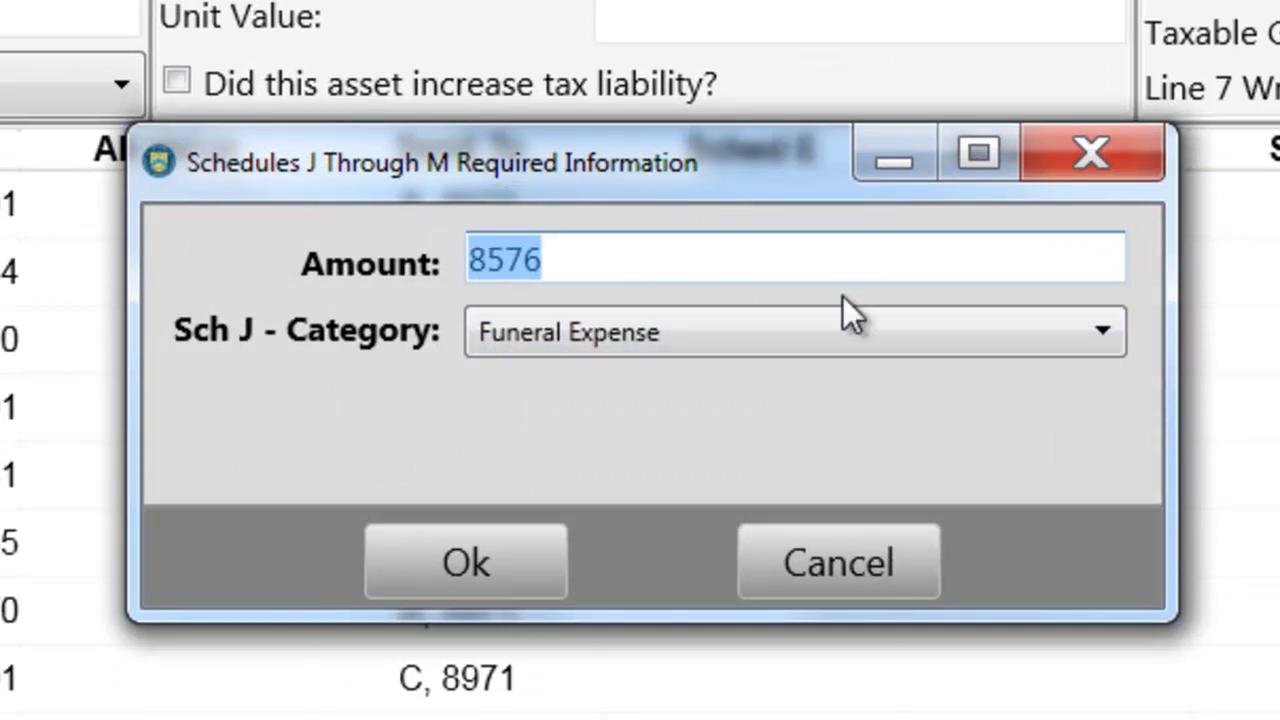
click(1101, 332)
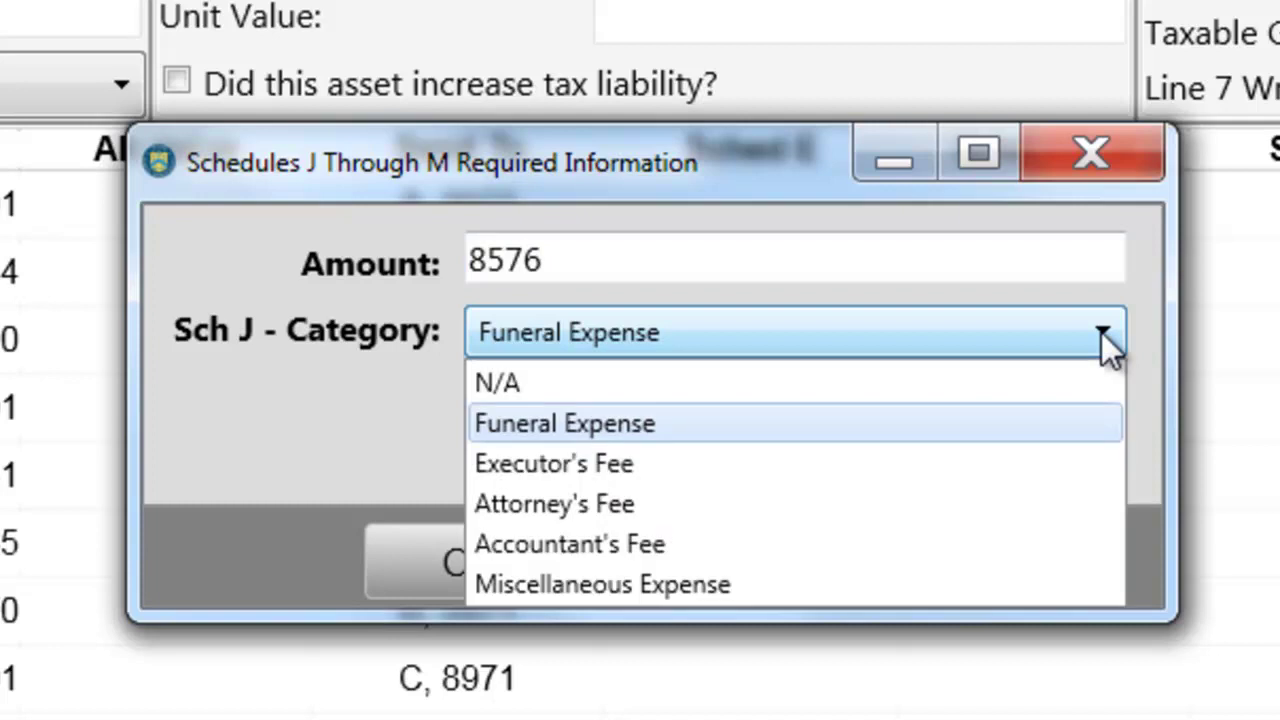
click(1101, 332)
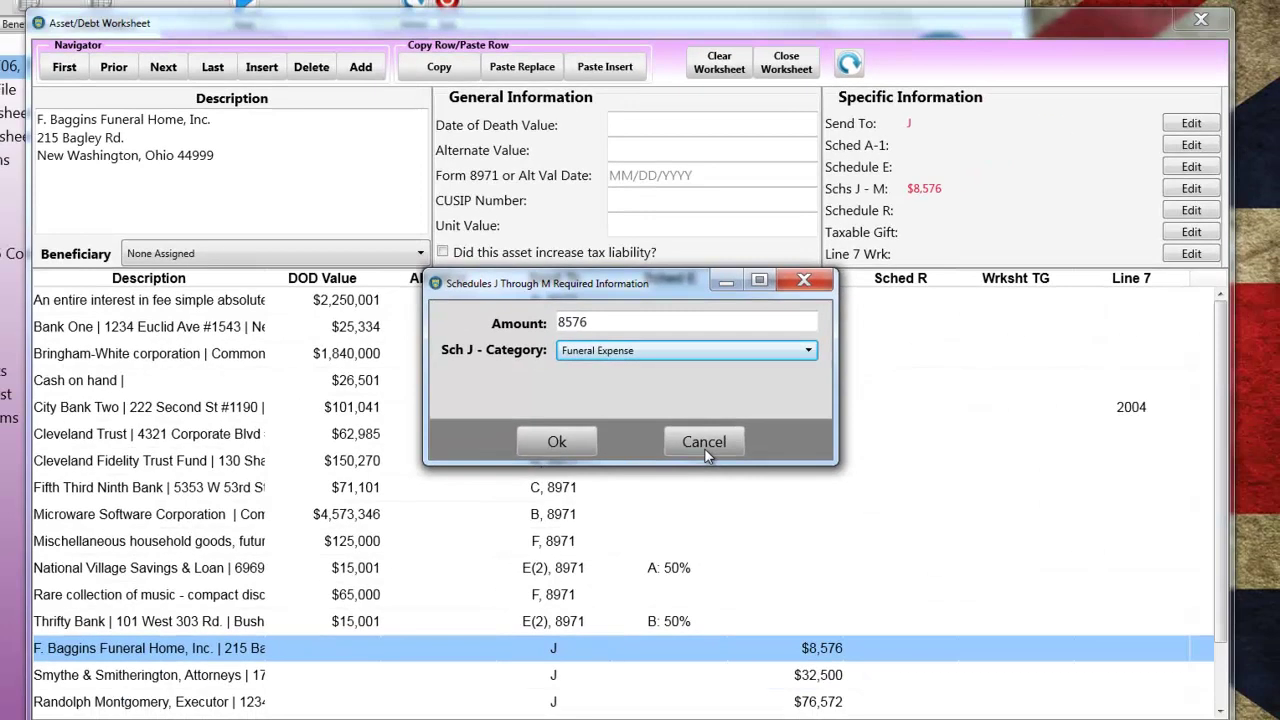
click(704, 448)
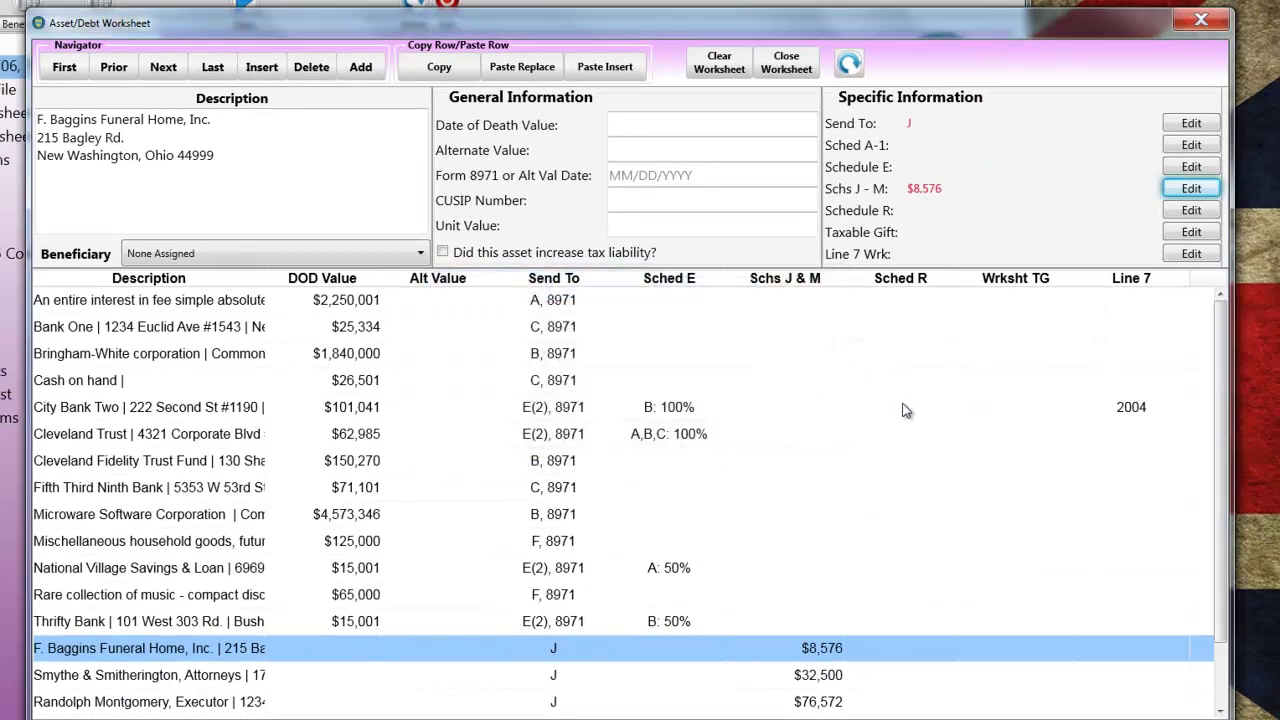
click(786, 64)
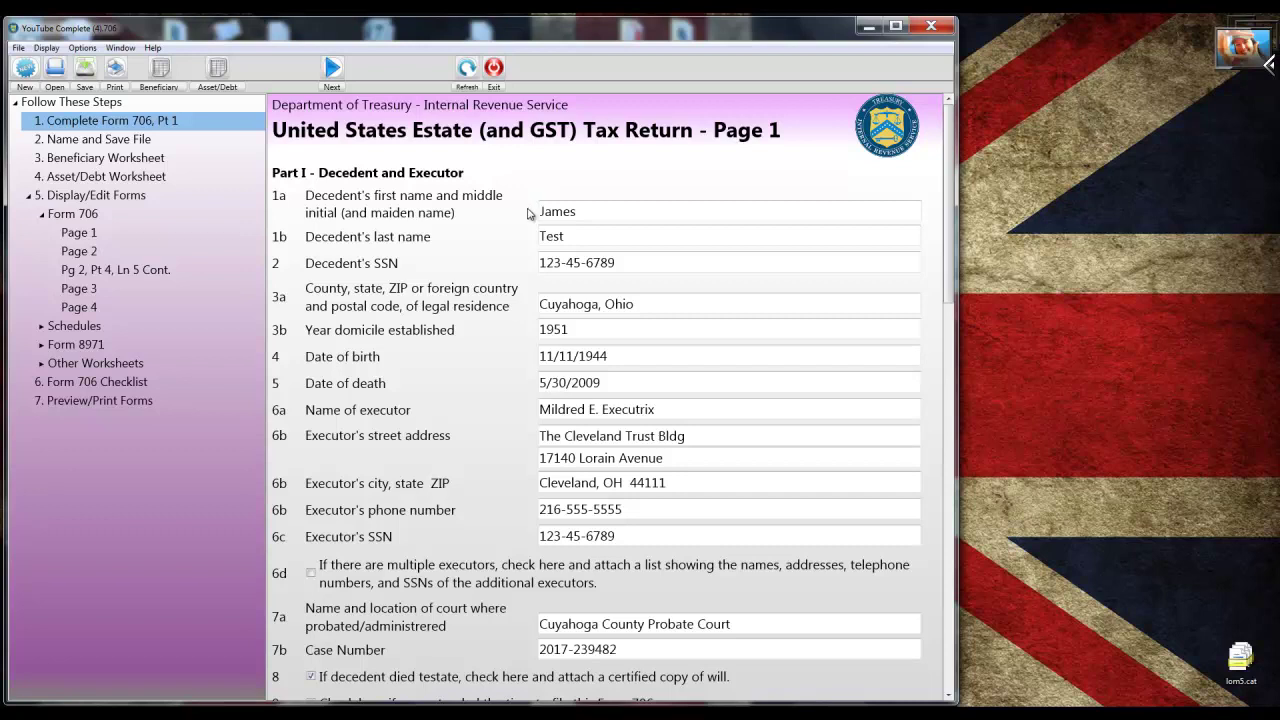
Review the Part II tax computation, checking the line 3b state death tax deduction and the override for line 7 total gift tax.
scroll(530, 214, down, 1)
scroll(530, 214, down, 5)
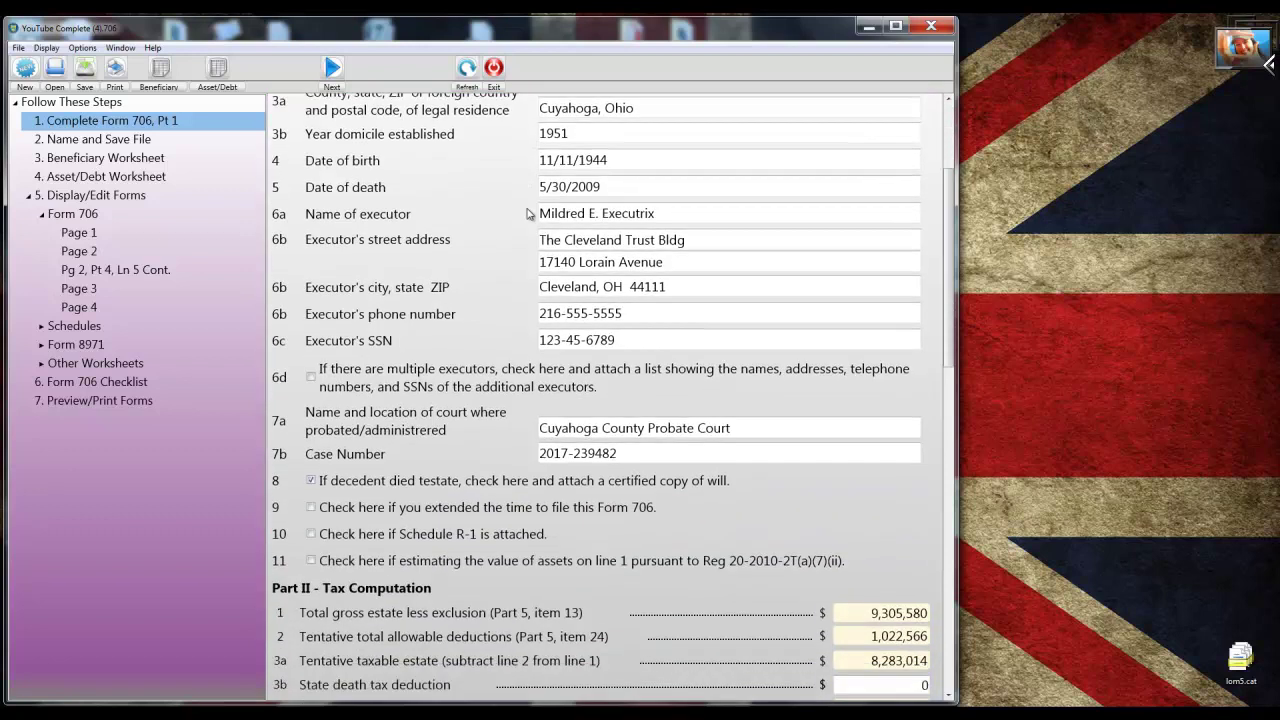
scroll(530, 214, down, 2)
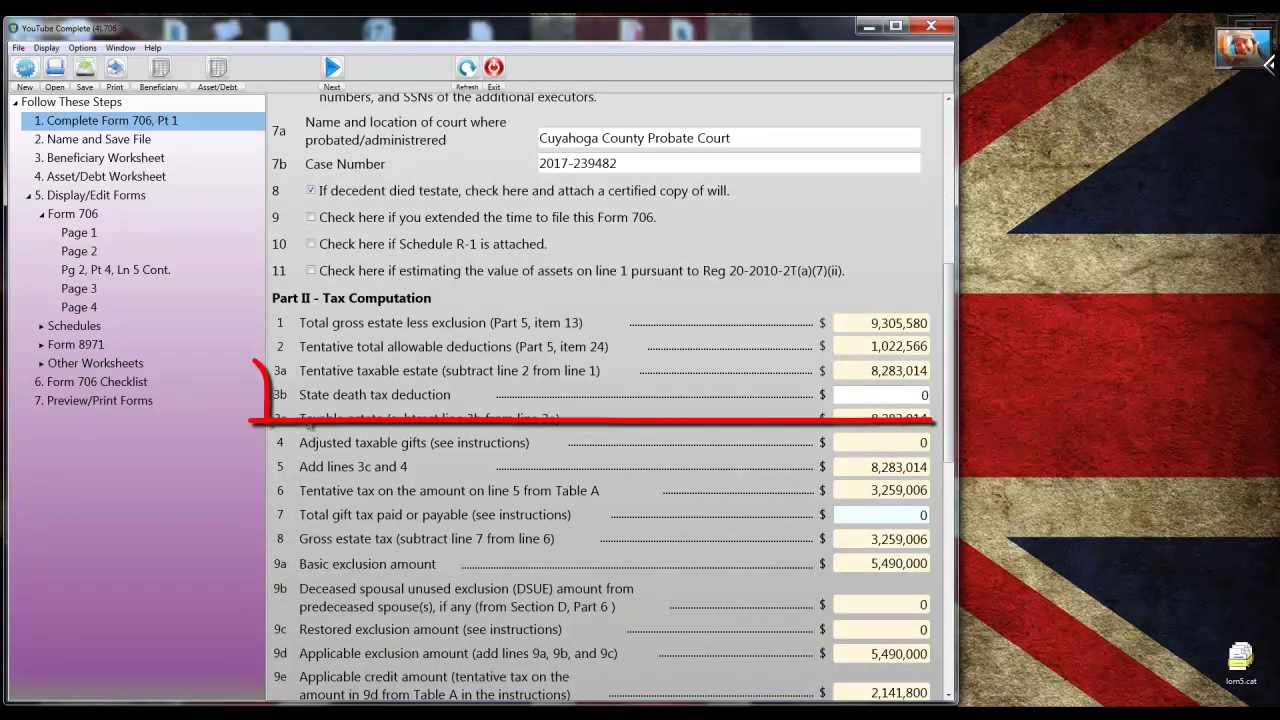
click(845, 391)
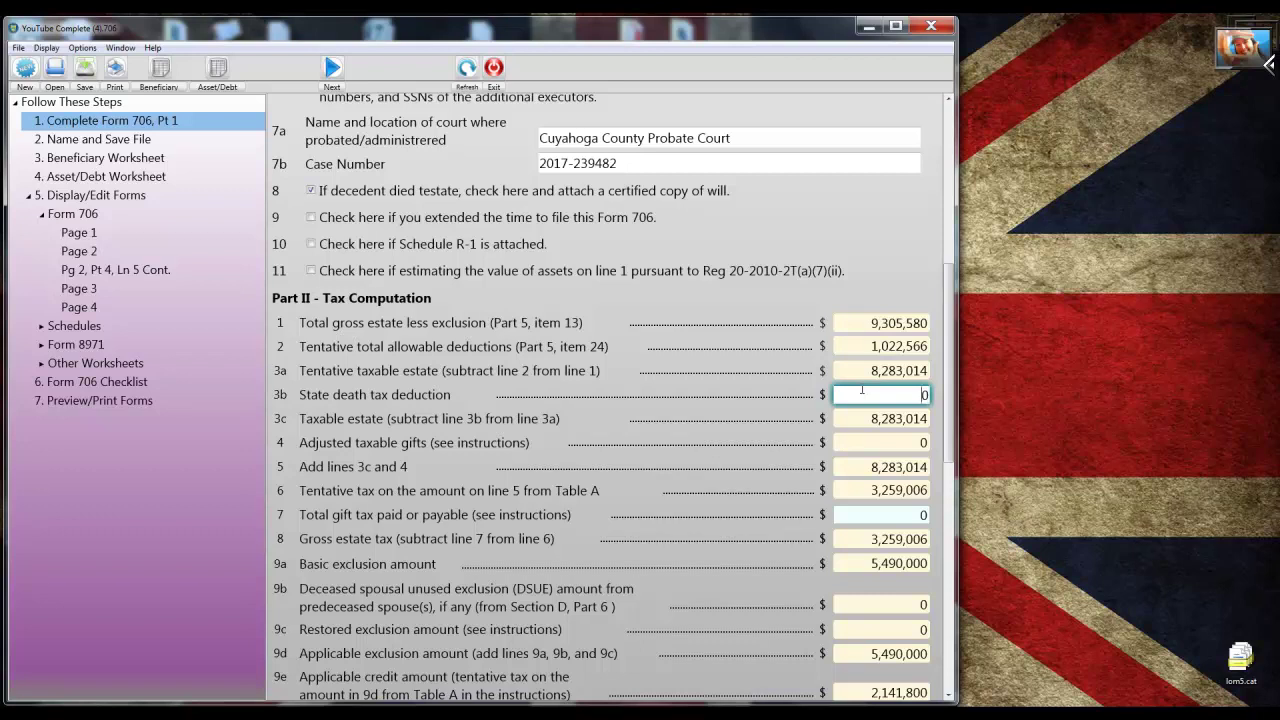
key(Tab)
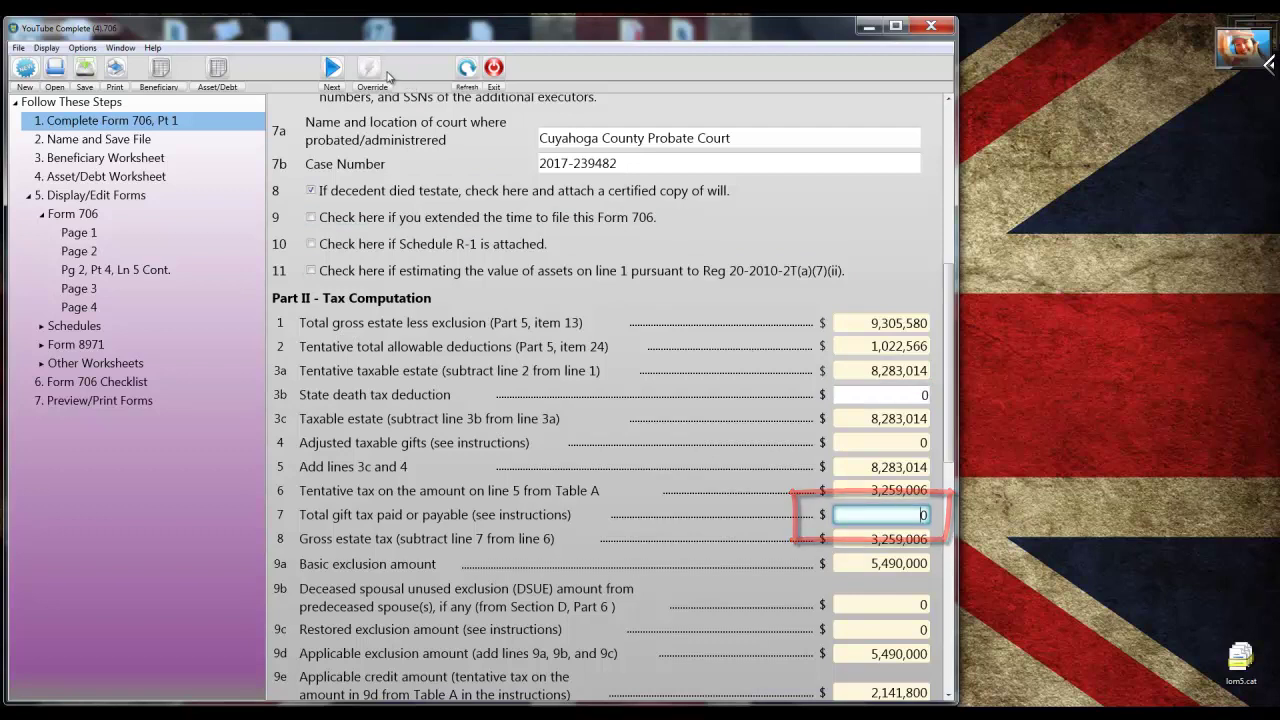
click(386, 72)
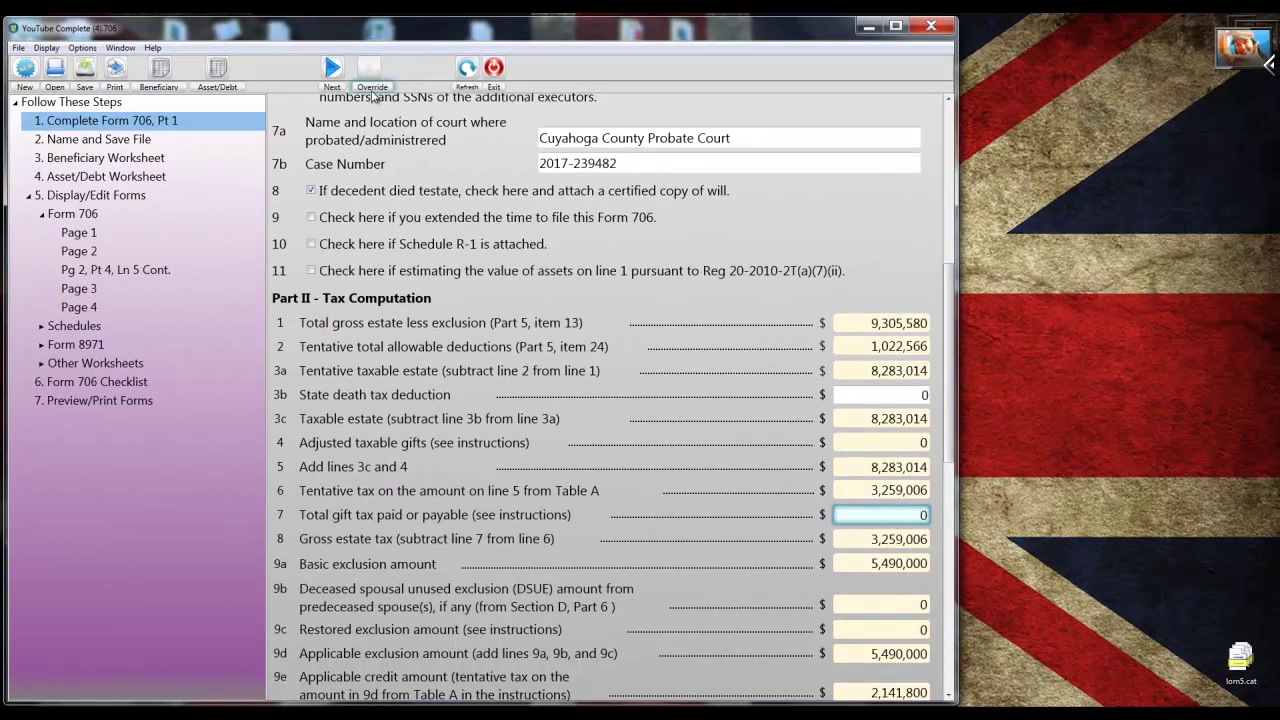
Go through the Part 3 election answers and Part 4 representative fields on Form 706 page 2.
click(82, 257)
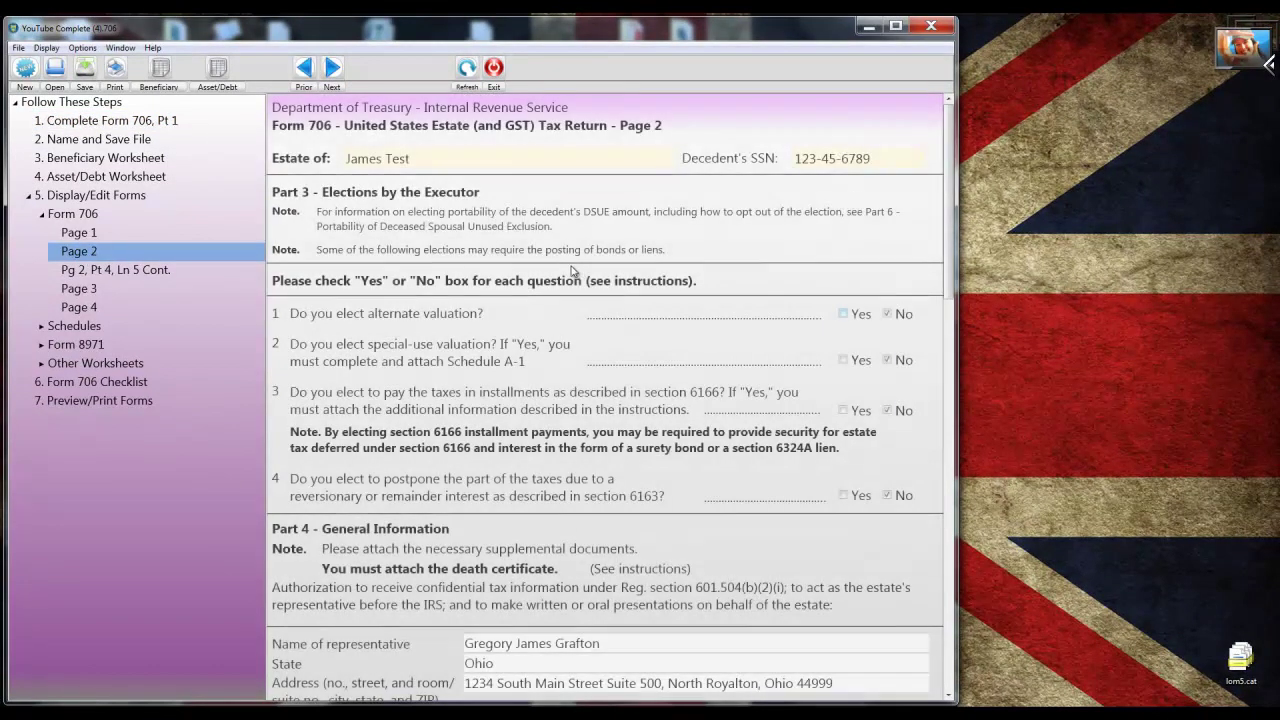
key(Tab)
key(Tab)
key(Tab)
key(Tab)
key(Tab)
key(Tab)
key(Tab)
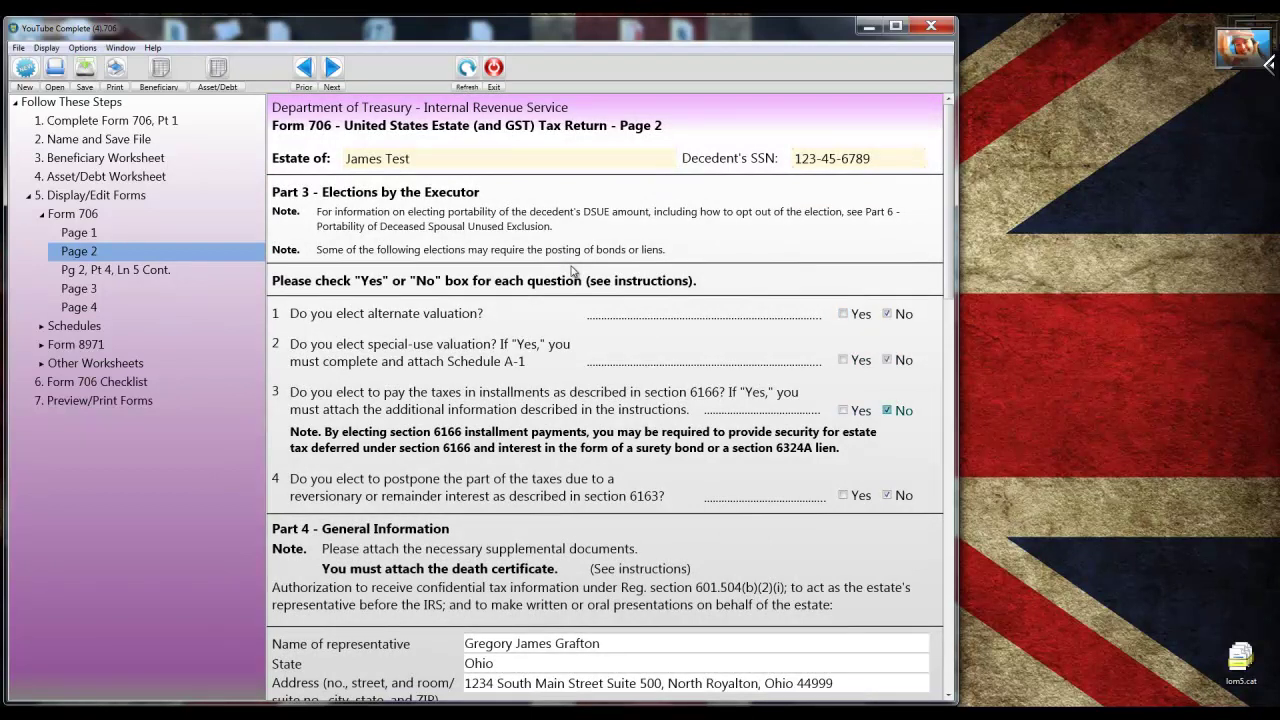
key(Tab)
key(Tab)
key(Tab)
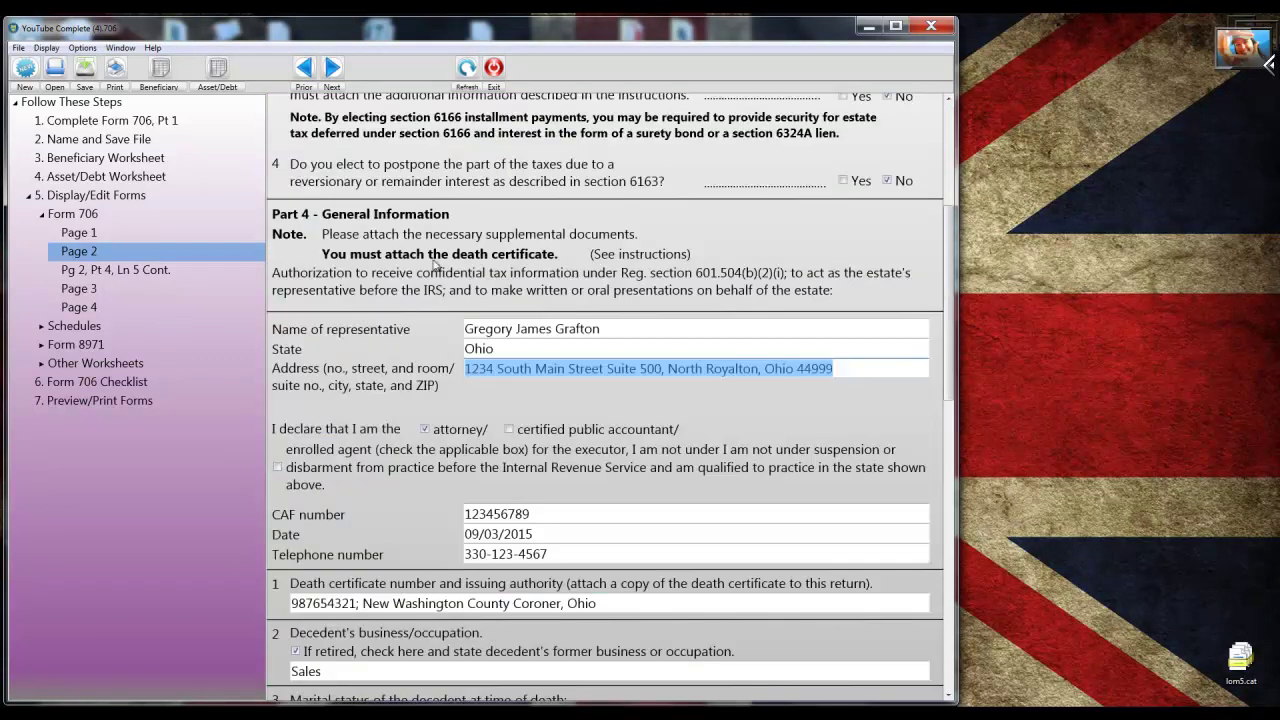
Review the Part 4 questions and the Part 5 Recapitulation on Form 706 page 3.
click(155, 288)
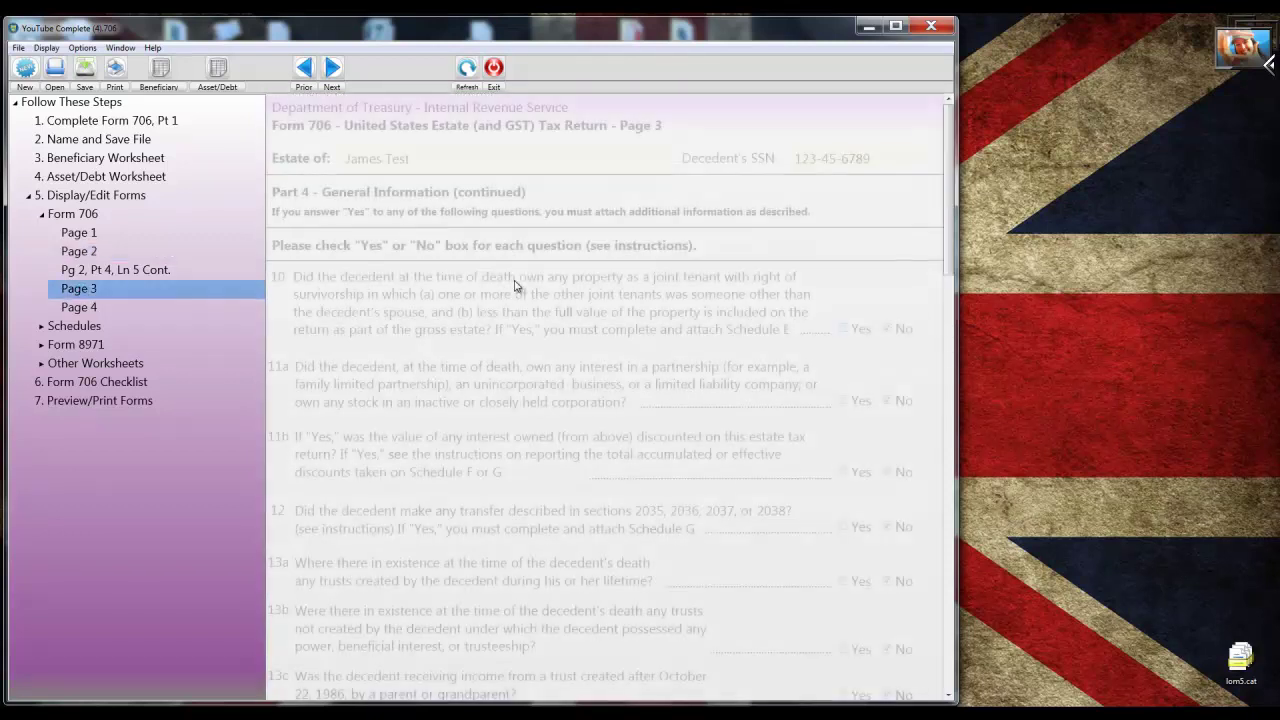
scroll(516, 285, down, 7)
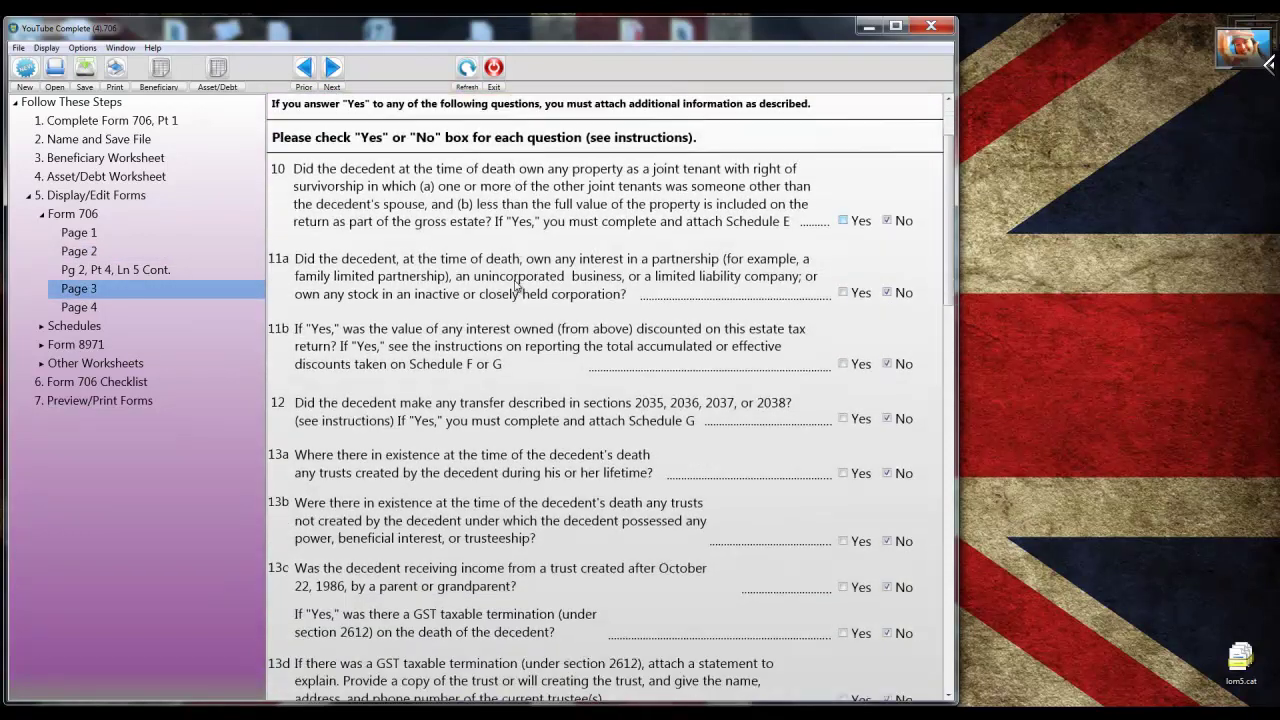
scroll(516, 285, down, 6)
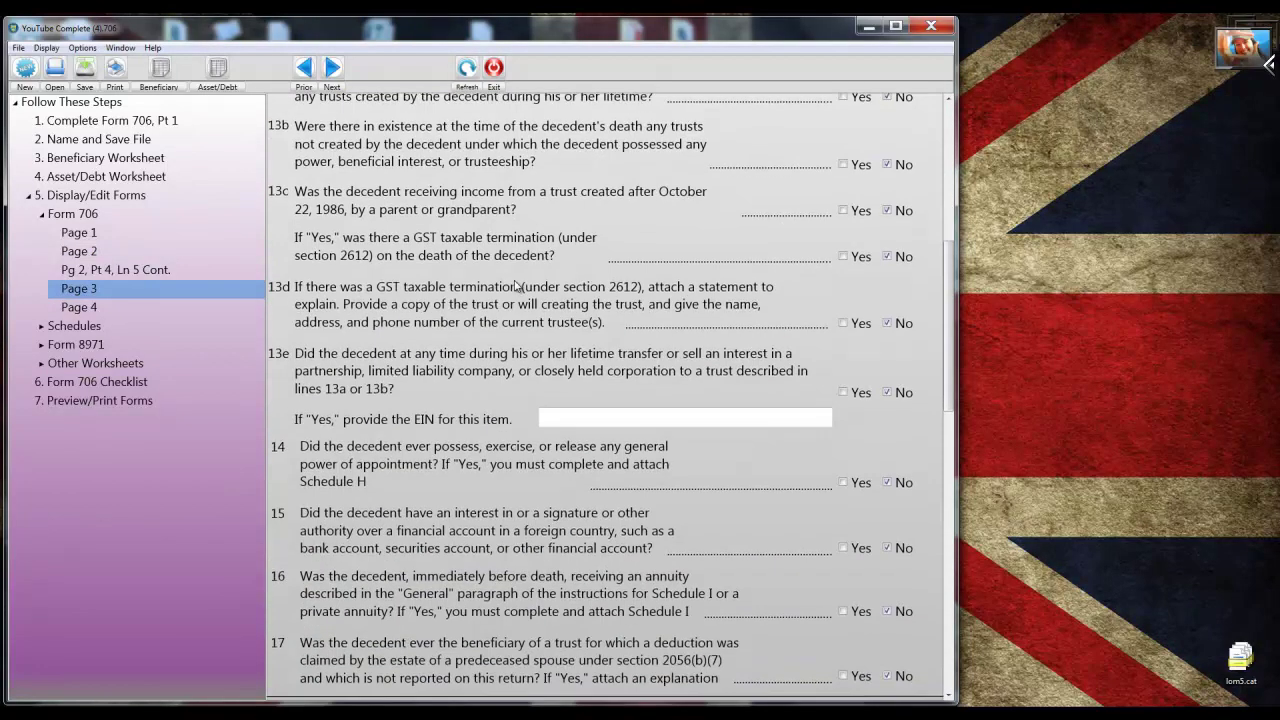
scroll(516, 285, down, 6)
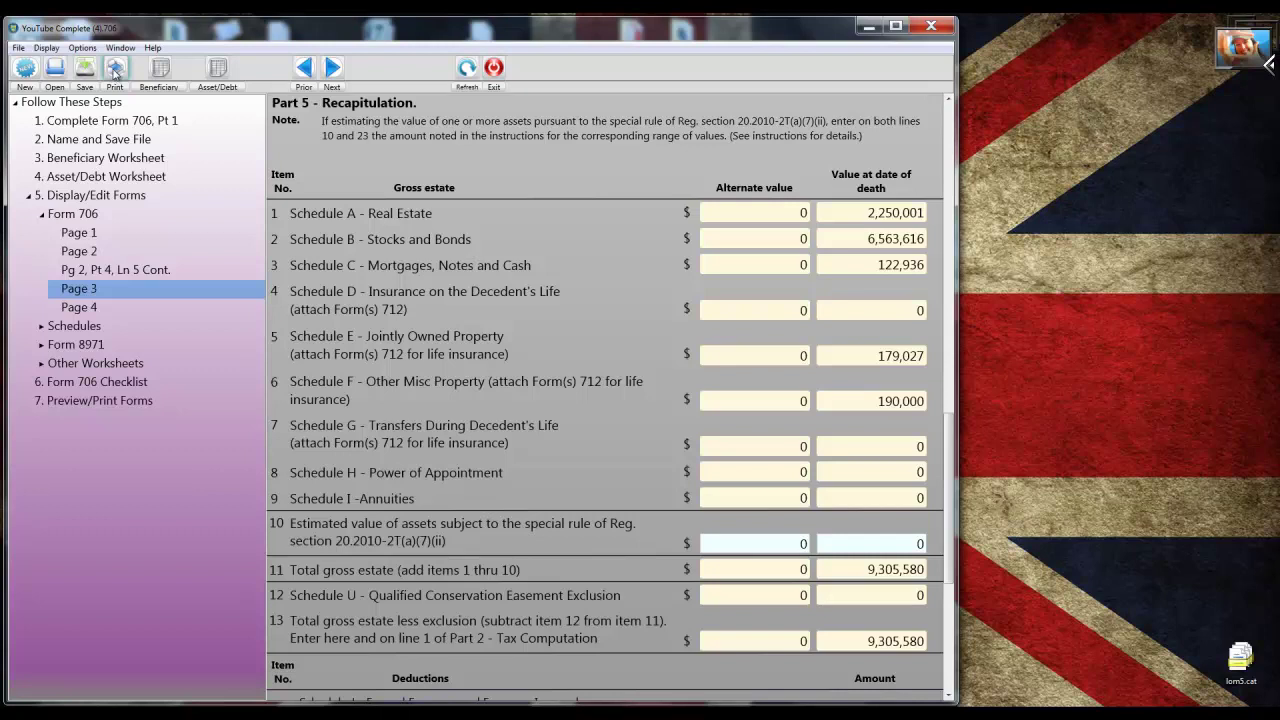
Expand the list of schedules and review the real estate entry and total on Schedule A.
click(42, 327)
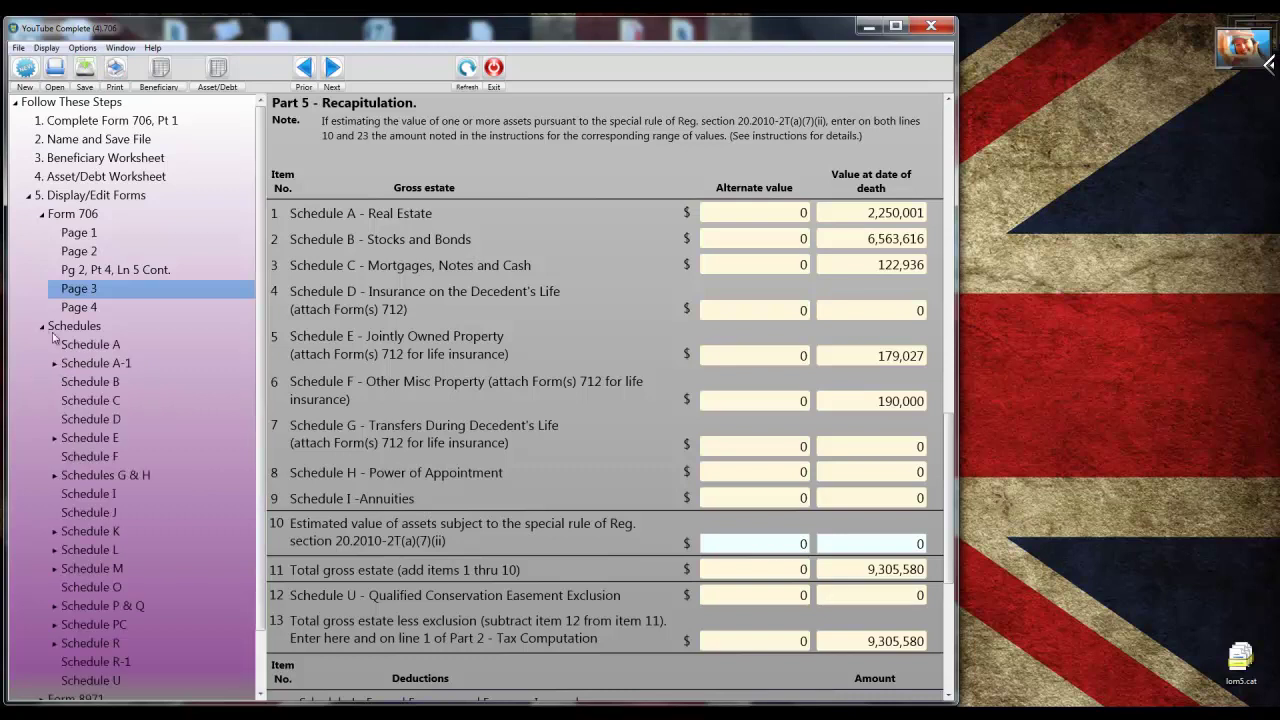
click(108, 345)
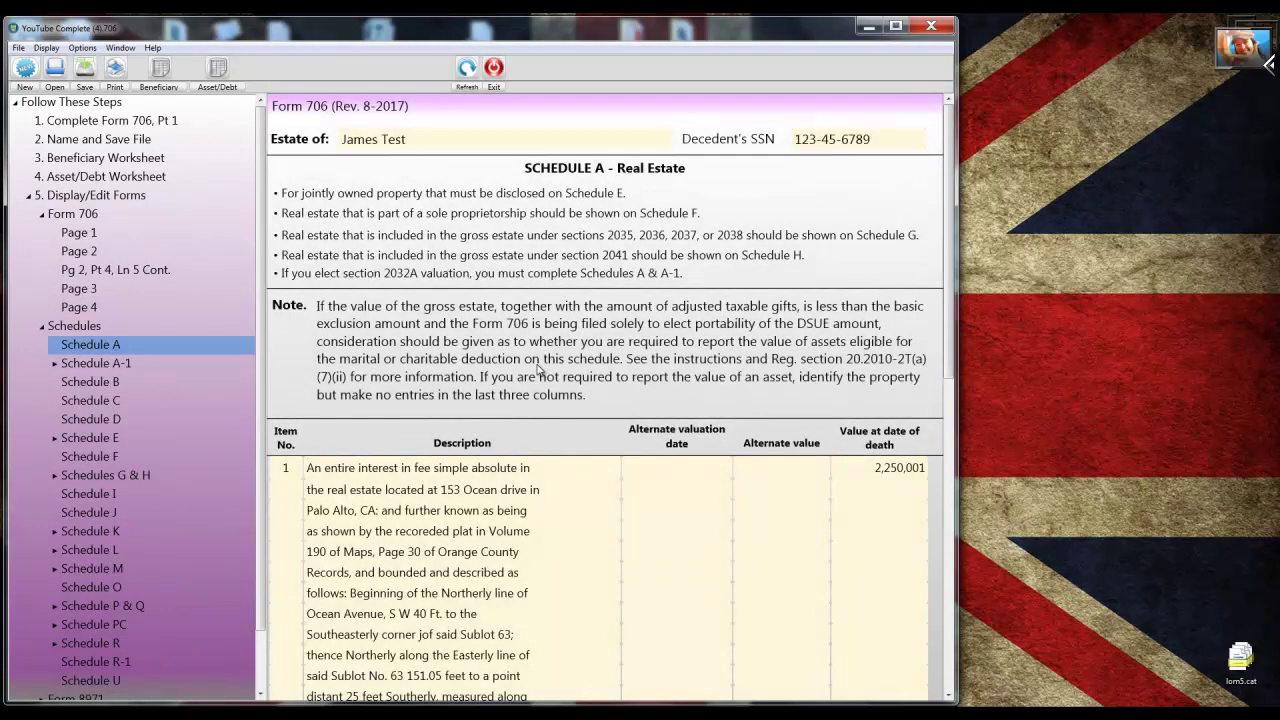
scroll(537, 370, down, 5)
scroll(537, 370, down, 5)
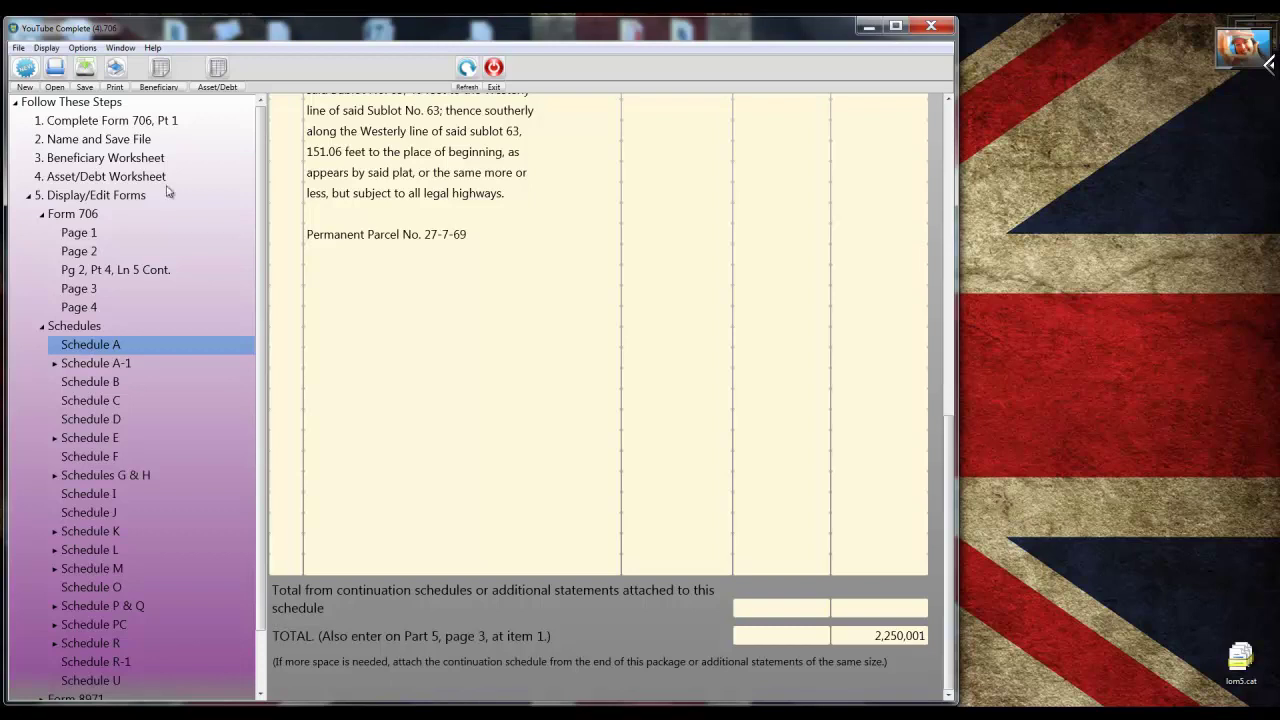
Generate a print preview of the selected Form 706 and Form 8971 pages in Microsoft Word.
click(115, 68)
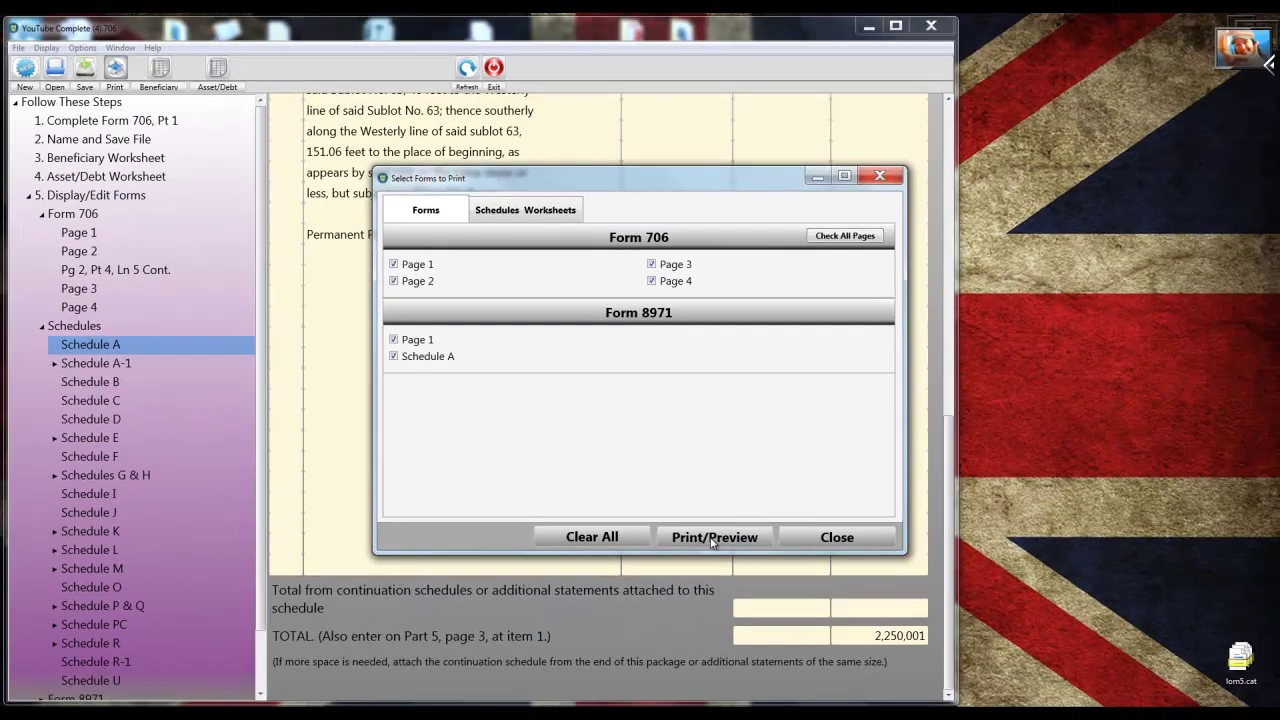
click(713, 538)
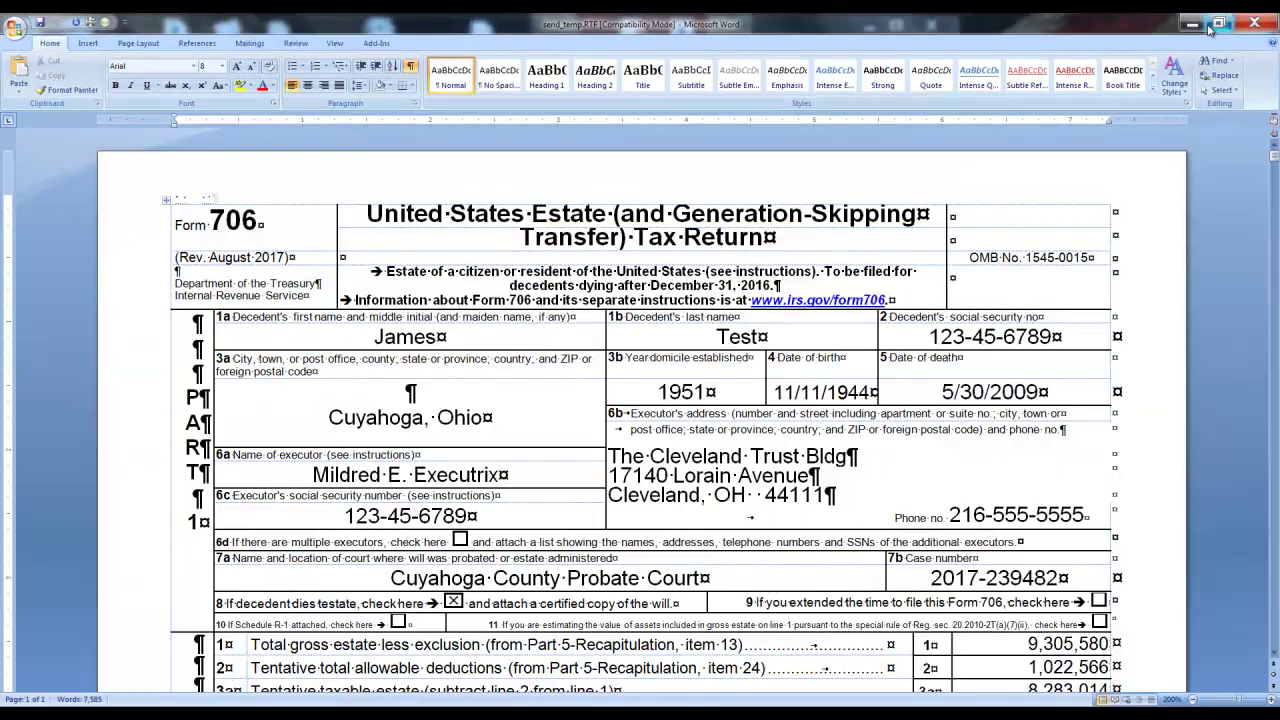
click(1215, 24)
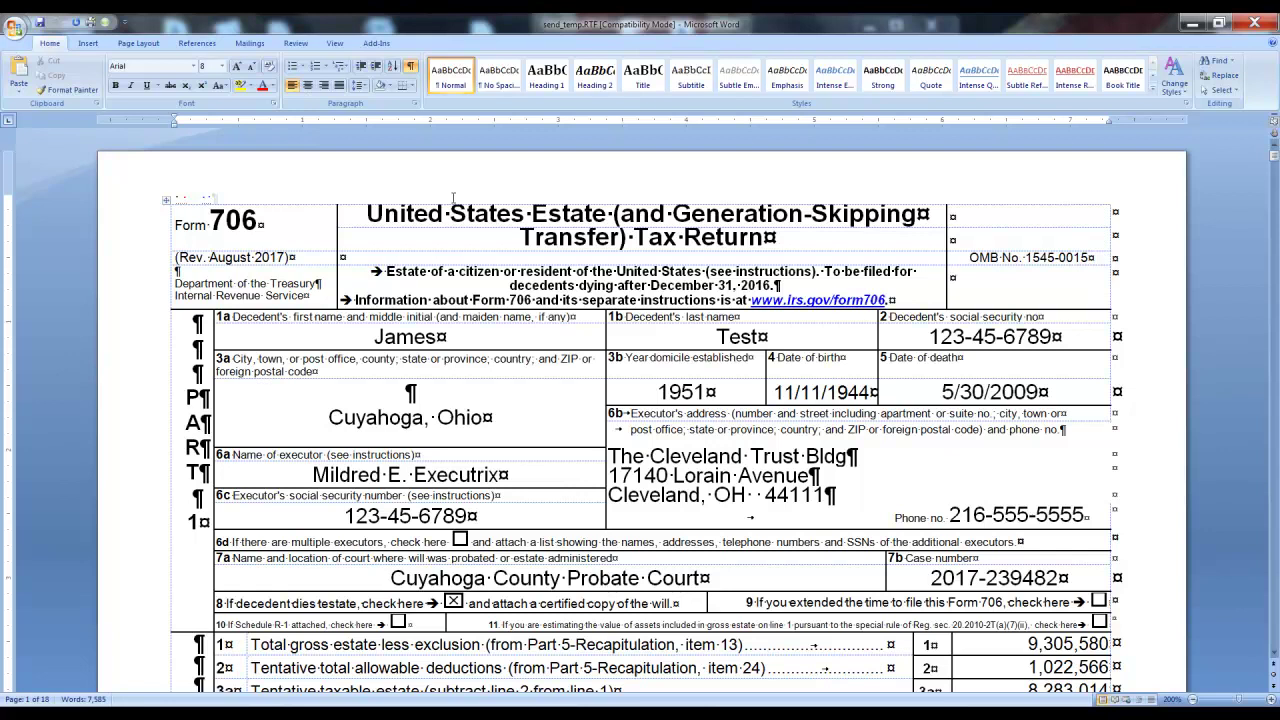
Read through the generated return in Full Screen Reading view, from Form 706 page 1 to the last Form 8971 Schedule A.
click(334, 43)
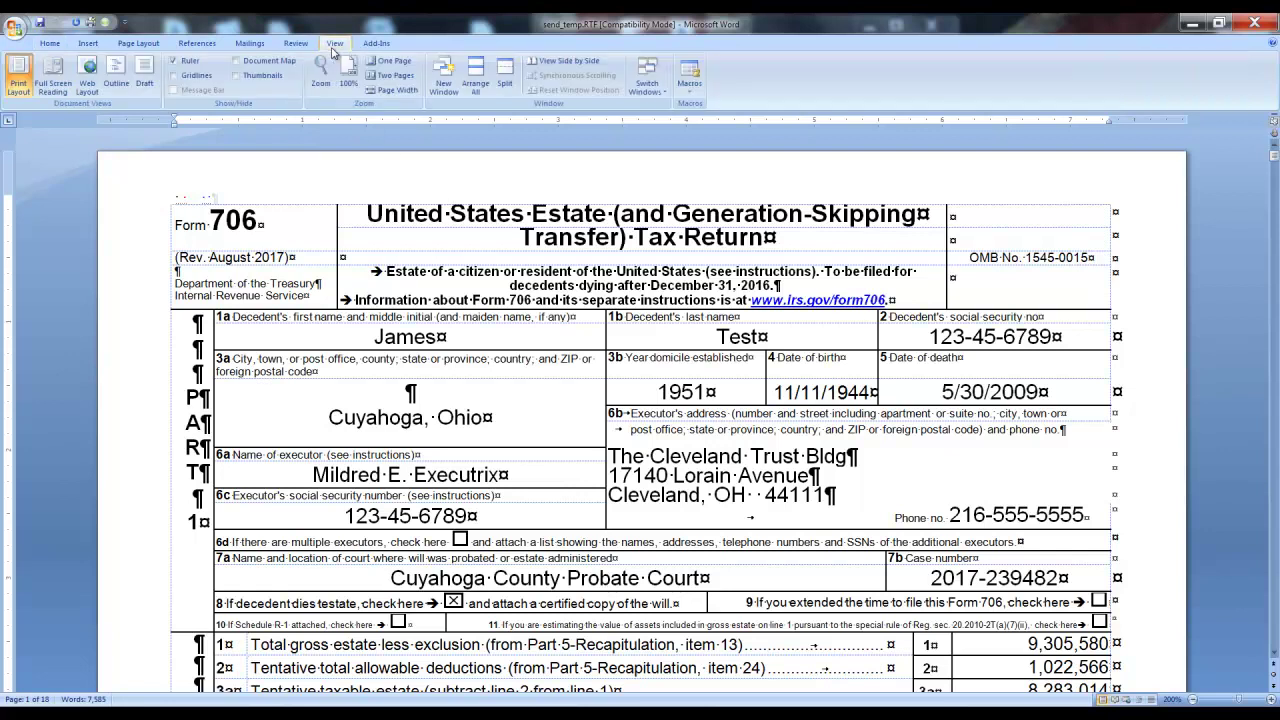
click(52, 86)
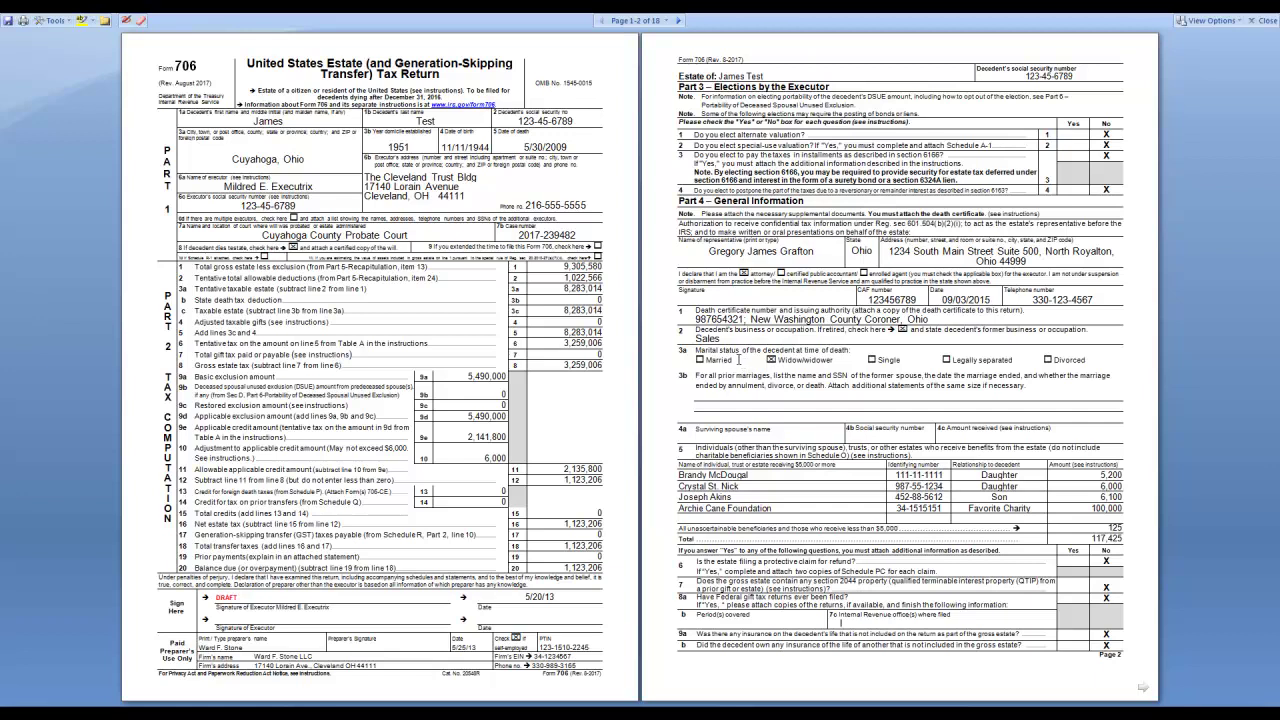
scroll(737, 351, down, 2)
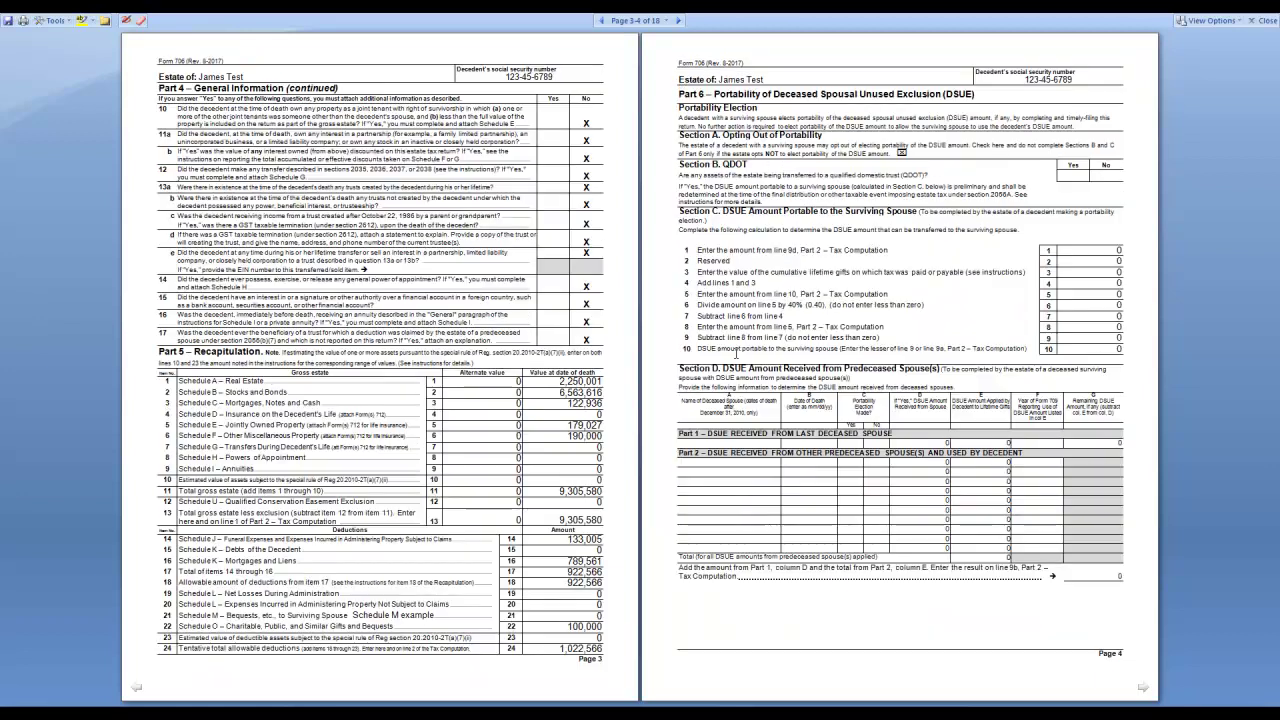
scroll(737, 351, down, 2)
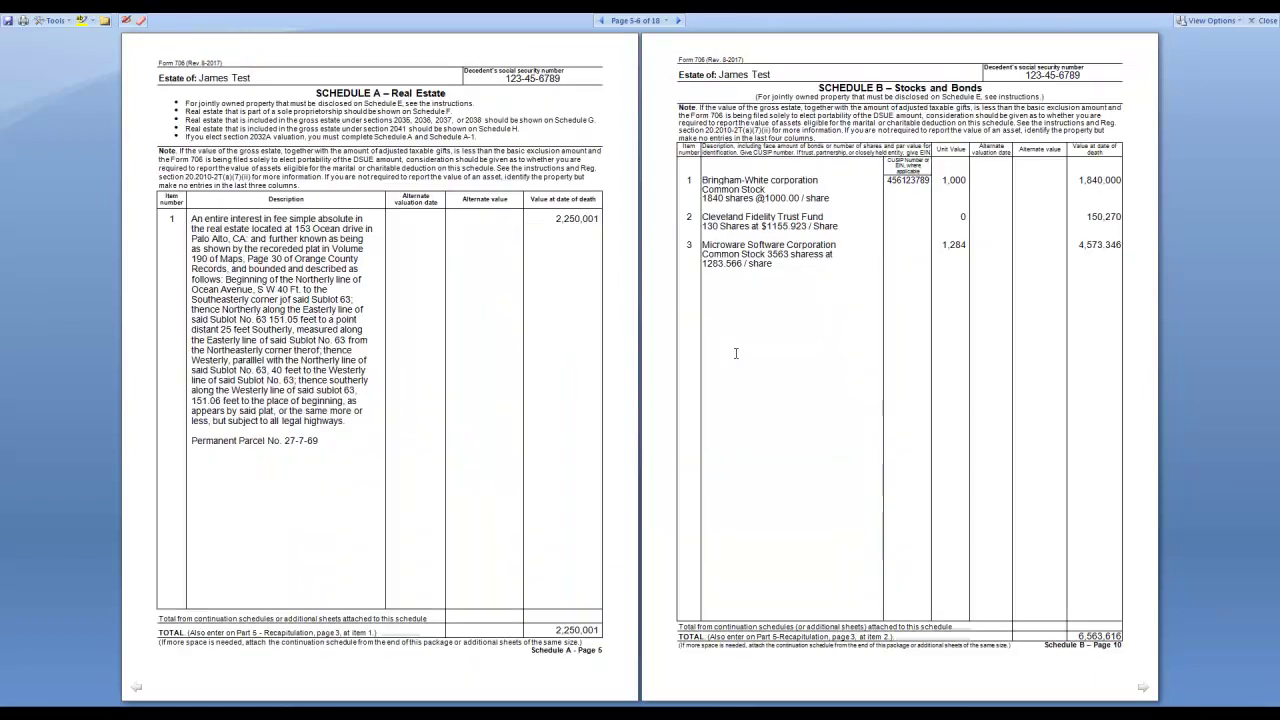
scroll(736, 353, down, 2)
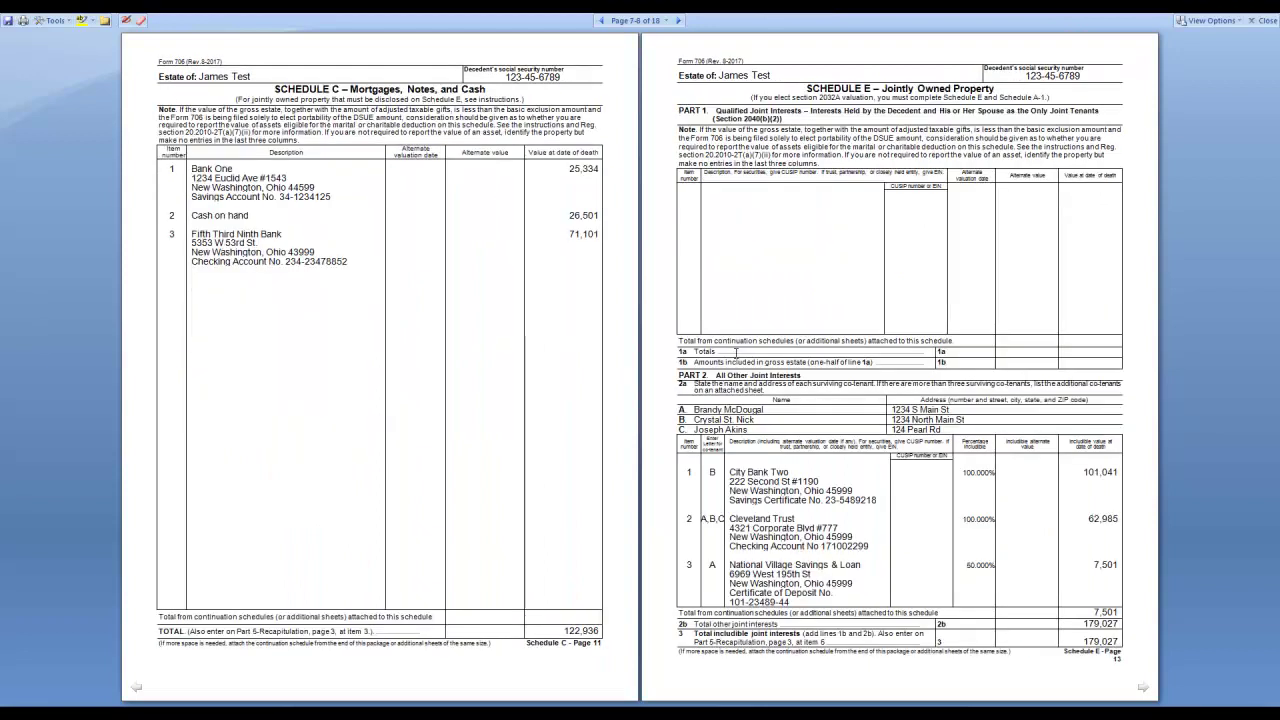
scroll(736, 353, down, 2)
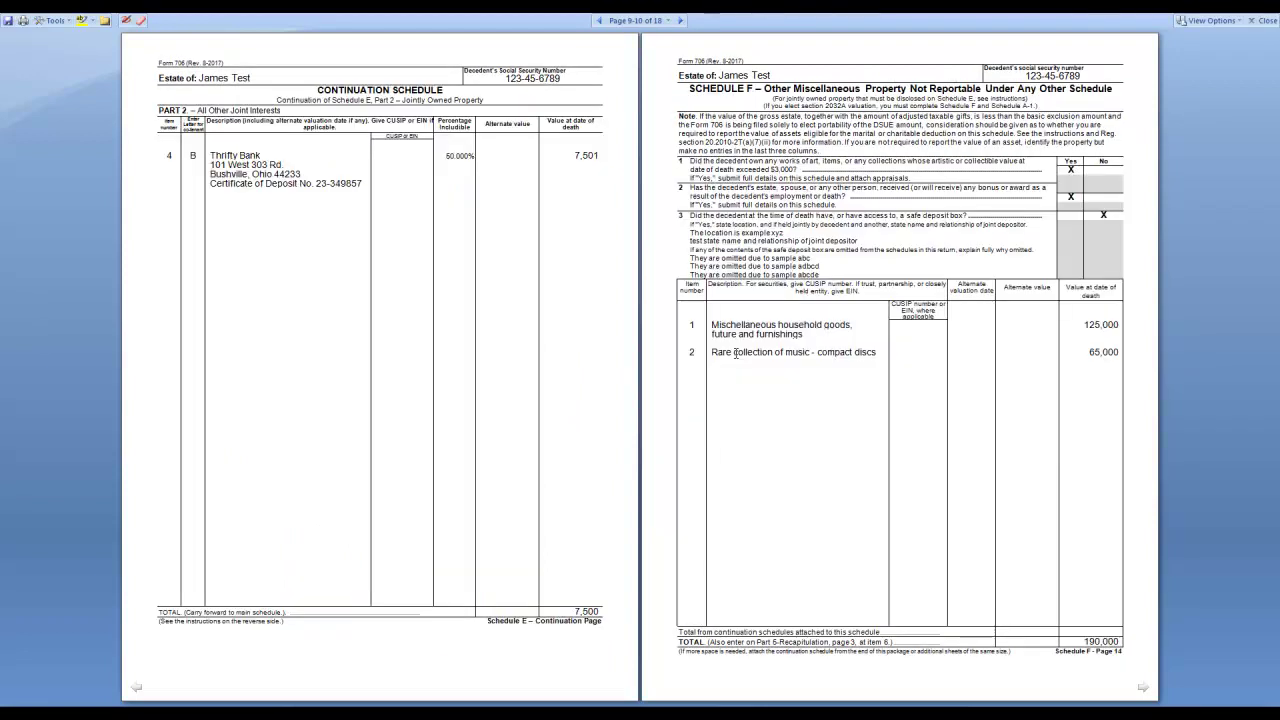
scroll(736, 353, down, 2)
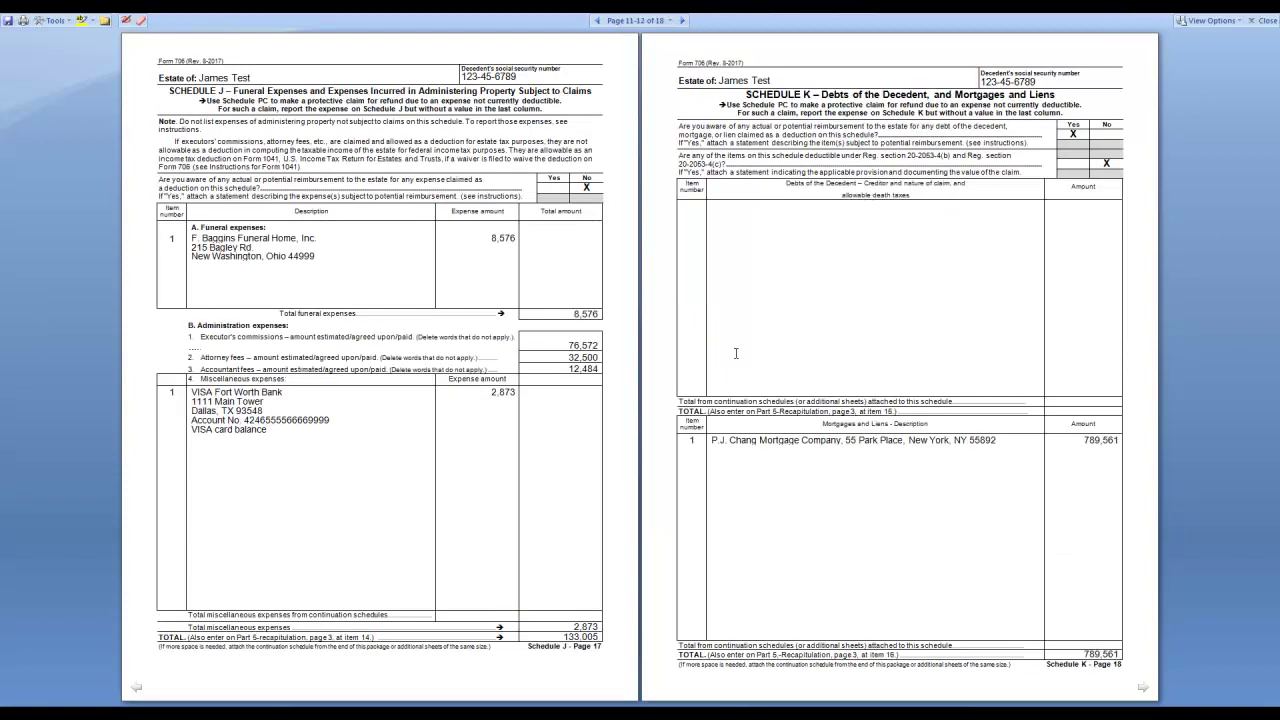
scroll(736, 353, down, 2)
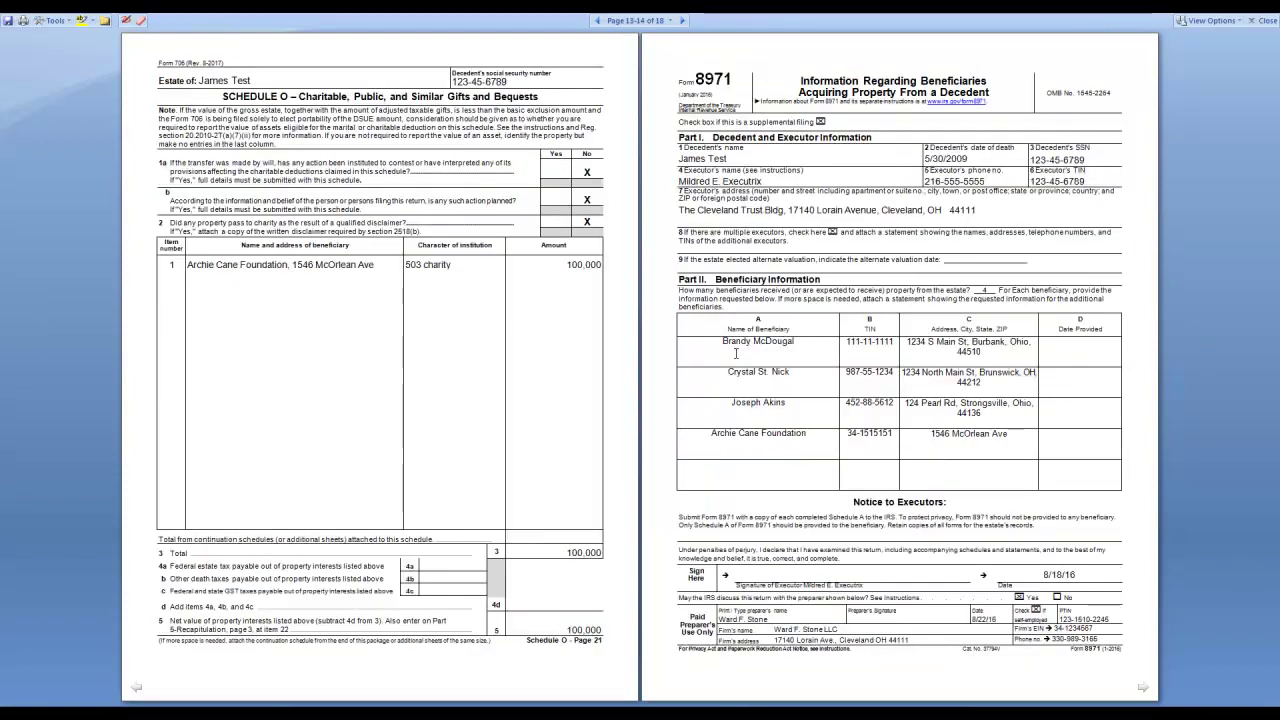
scroll(736, 353, down, 2)
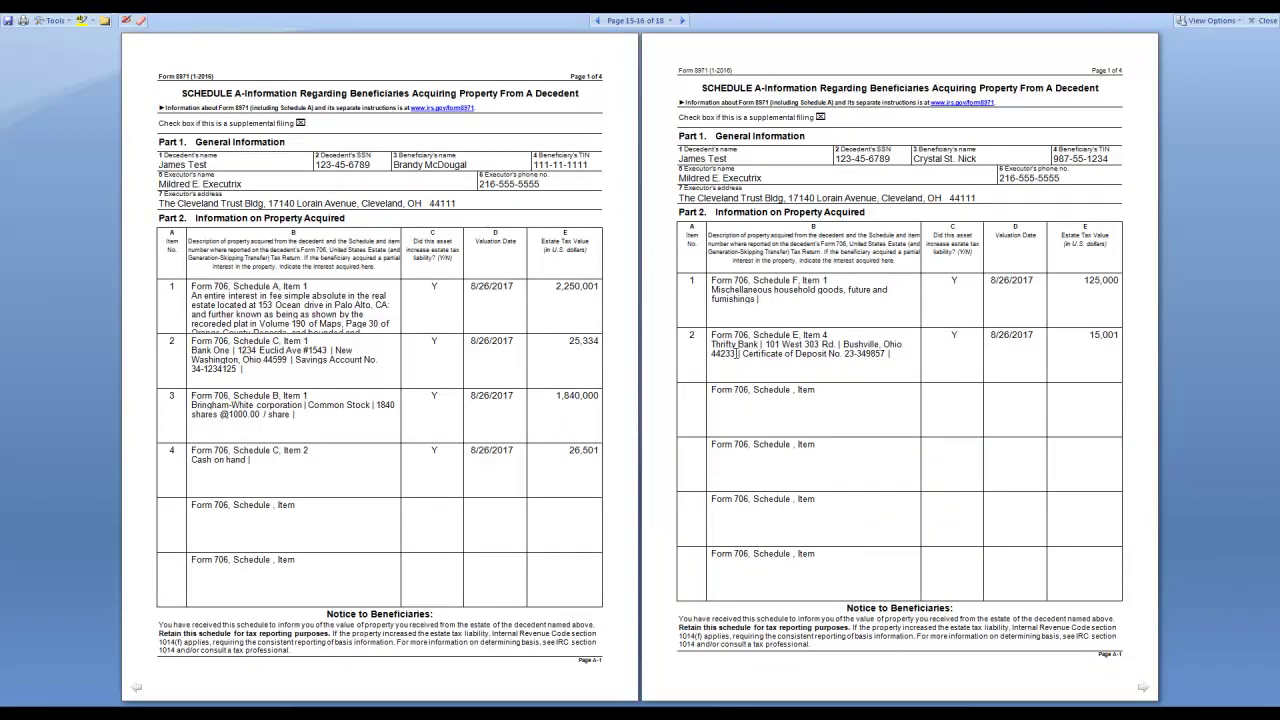
scroll(737, 352, down, 2)
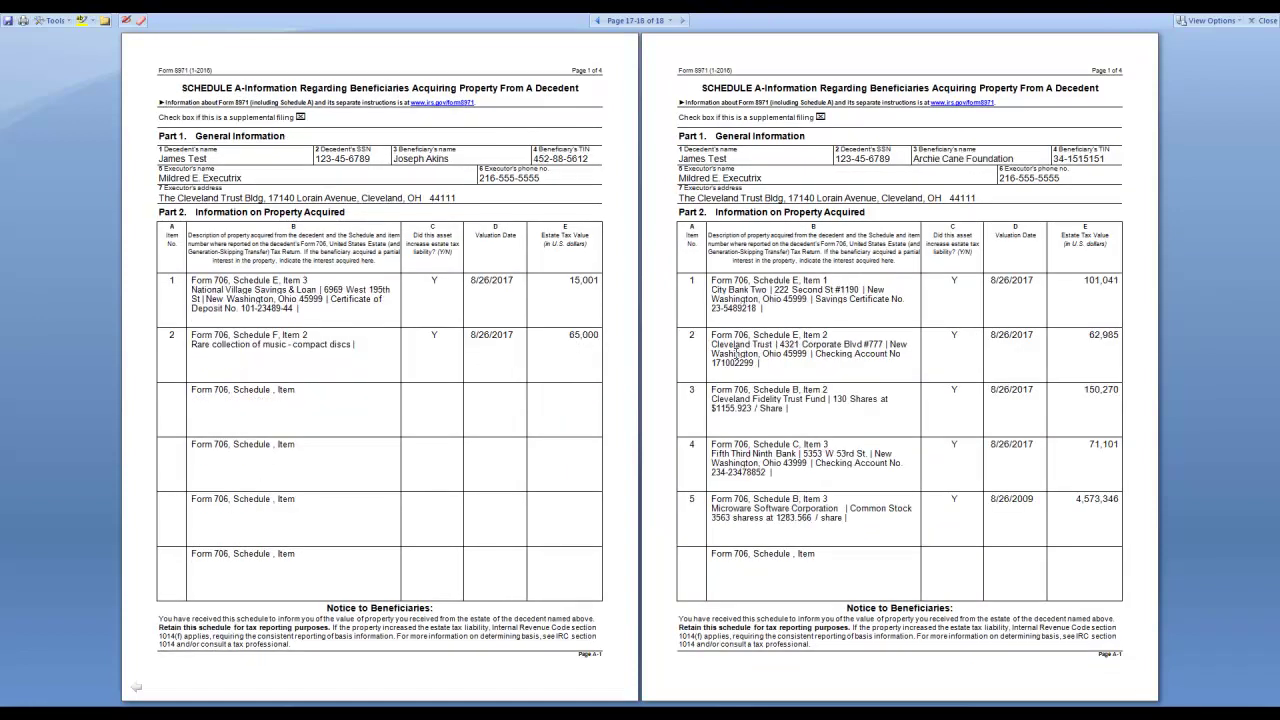